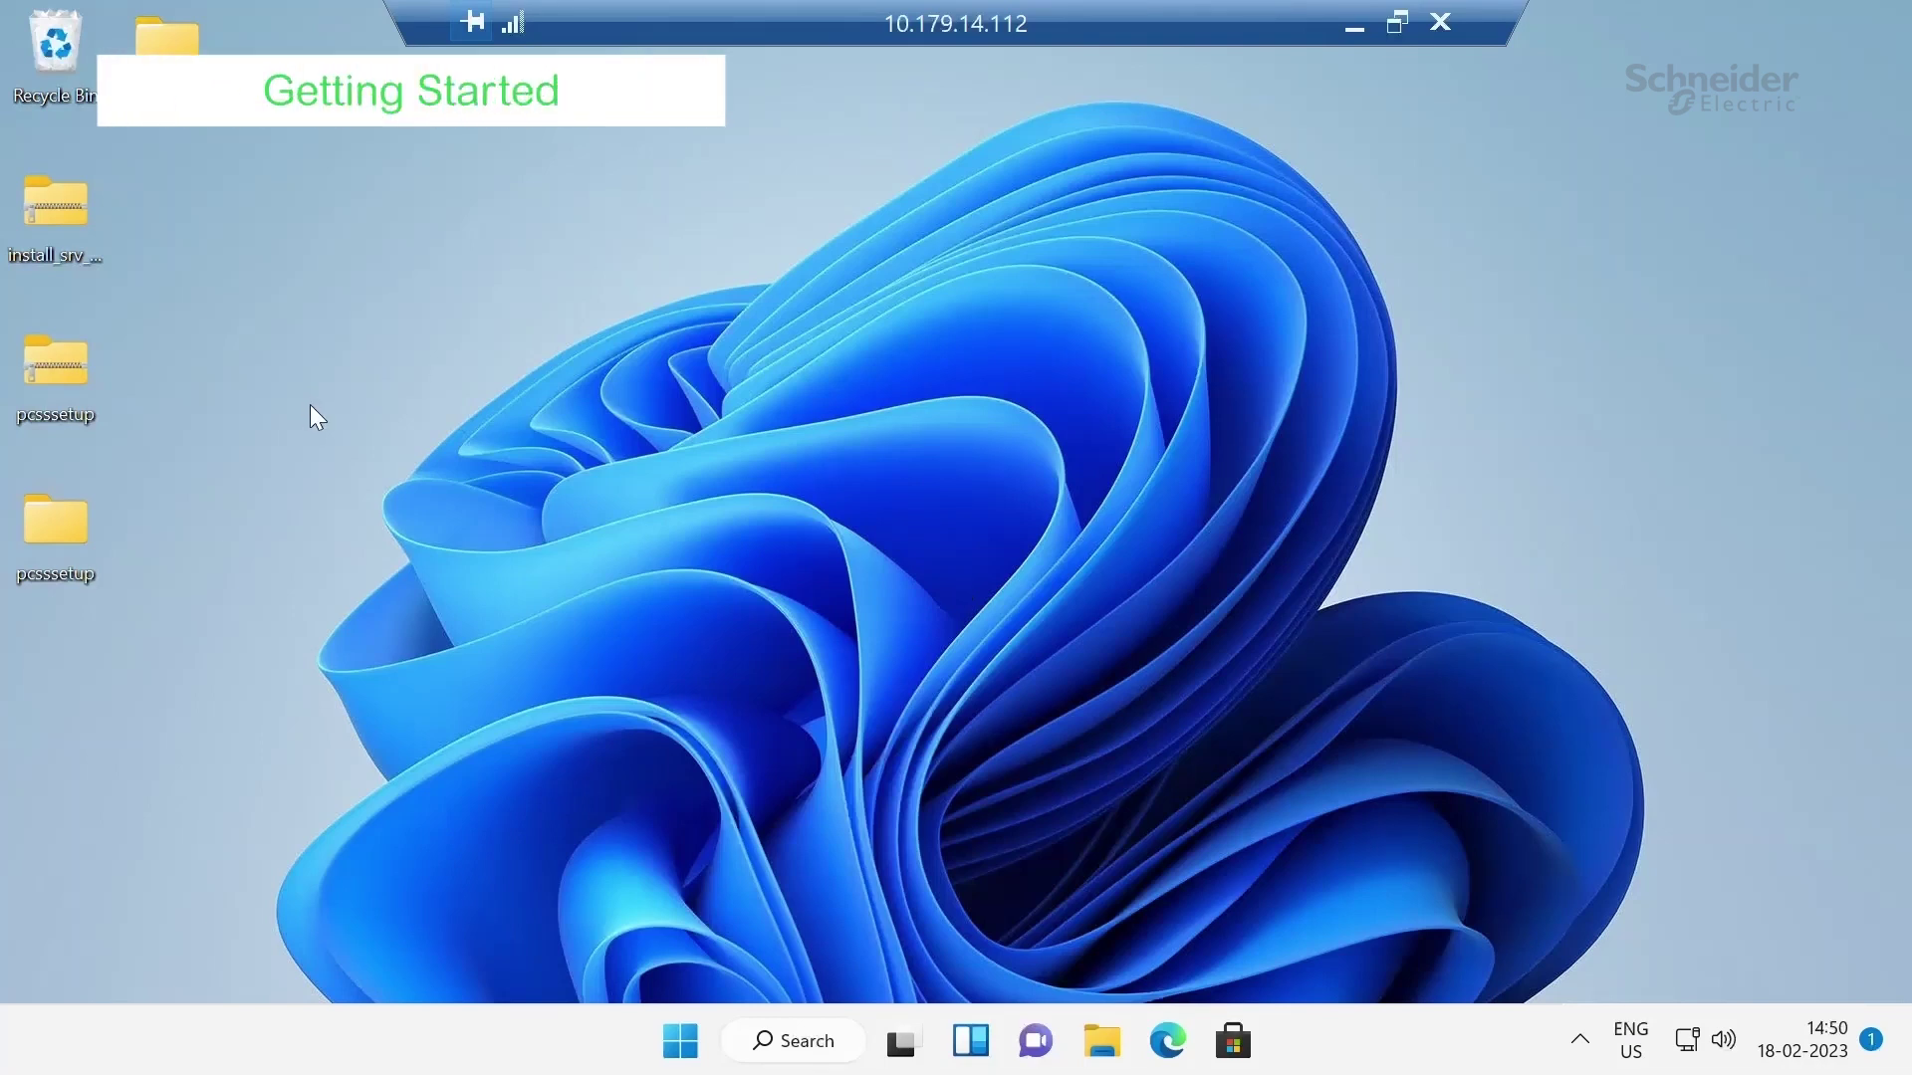
# Launch the pcsssetup installer from its folder with administrator permission
pyautogui.doubleClick(36, 519)
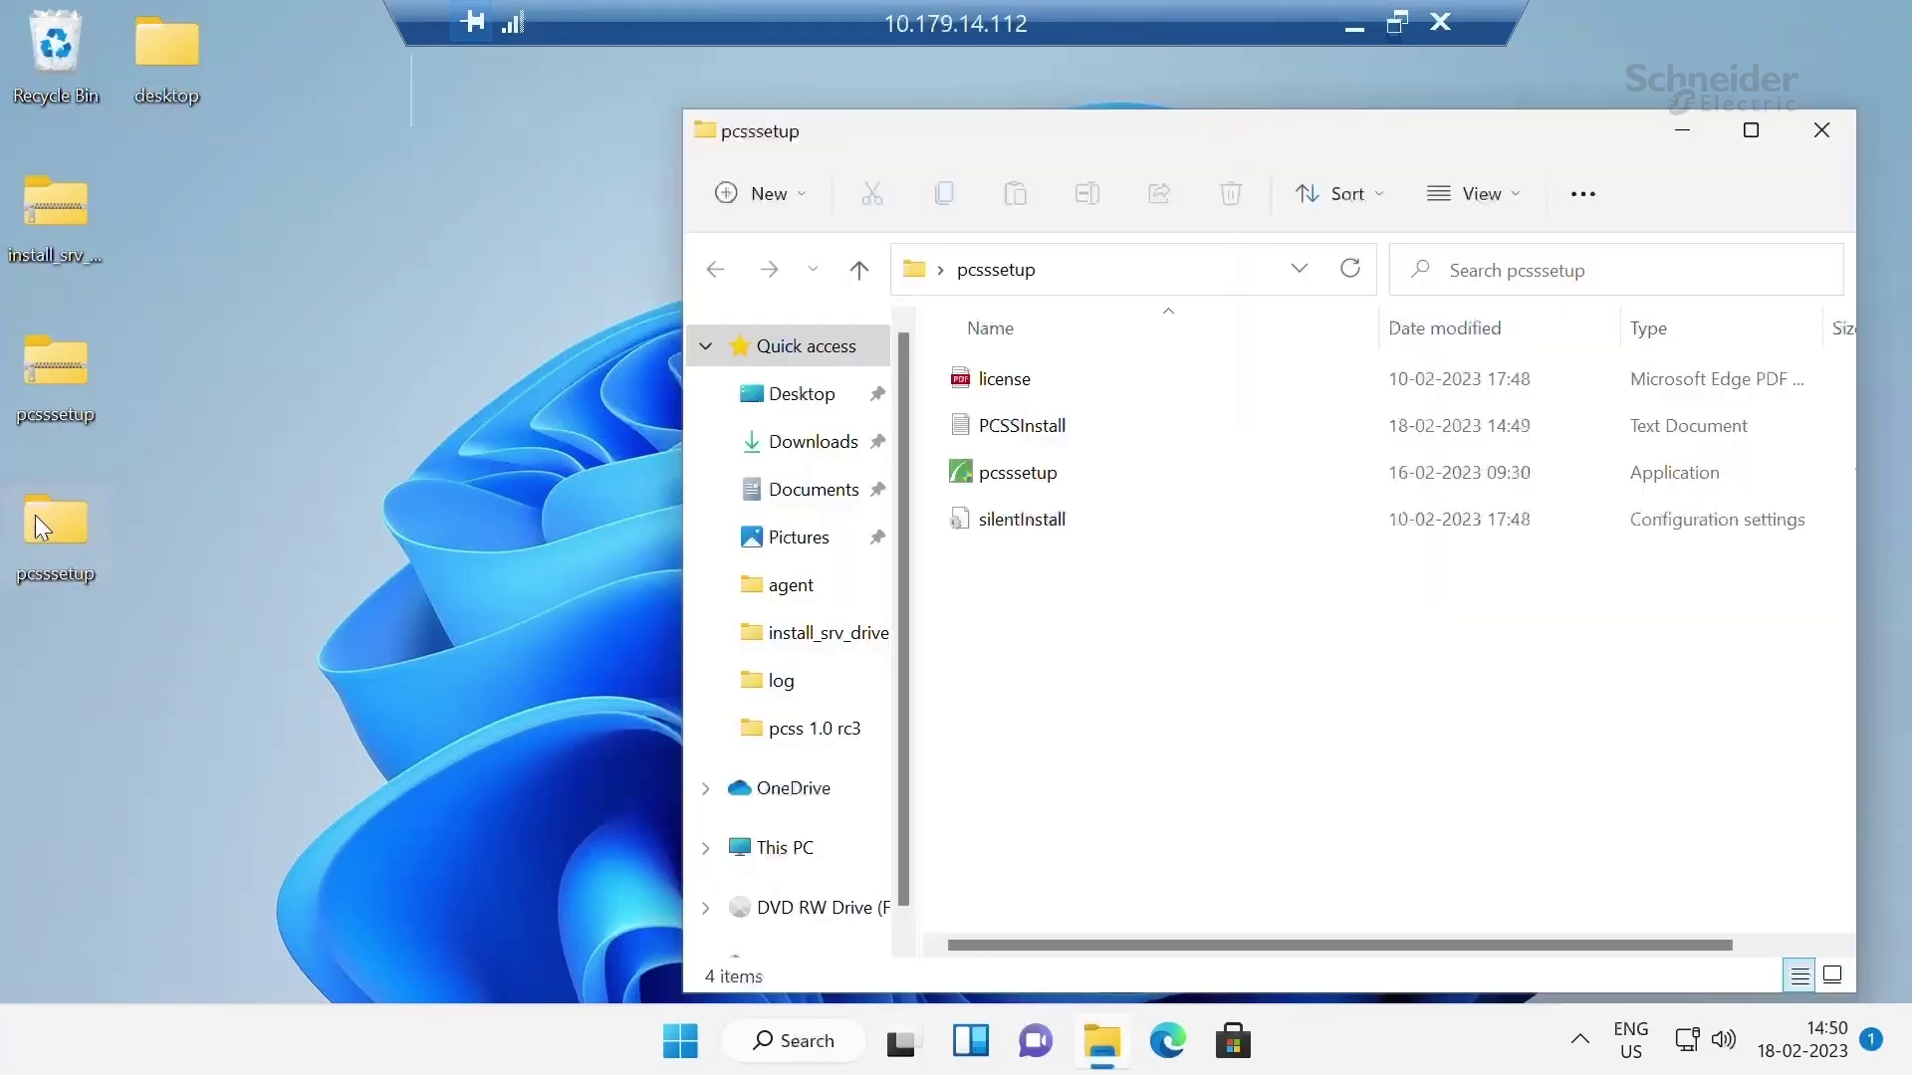
pyautogui.click(1064, 495)
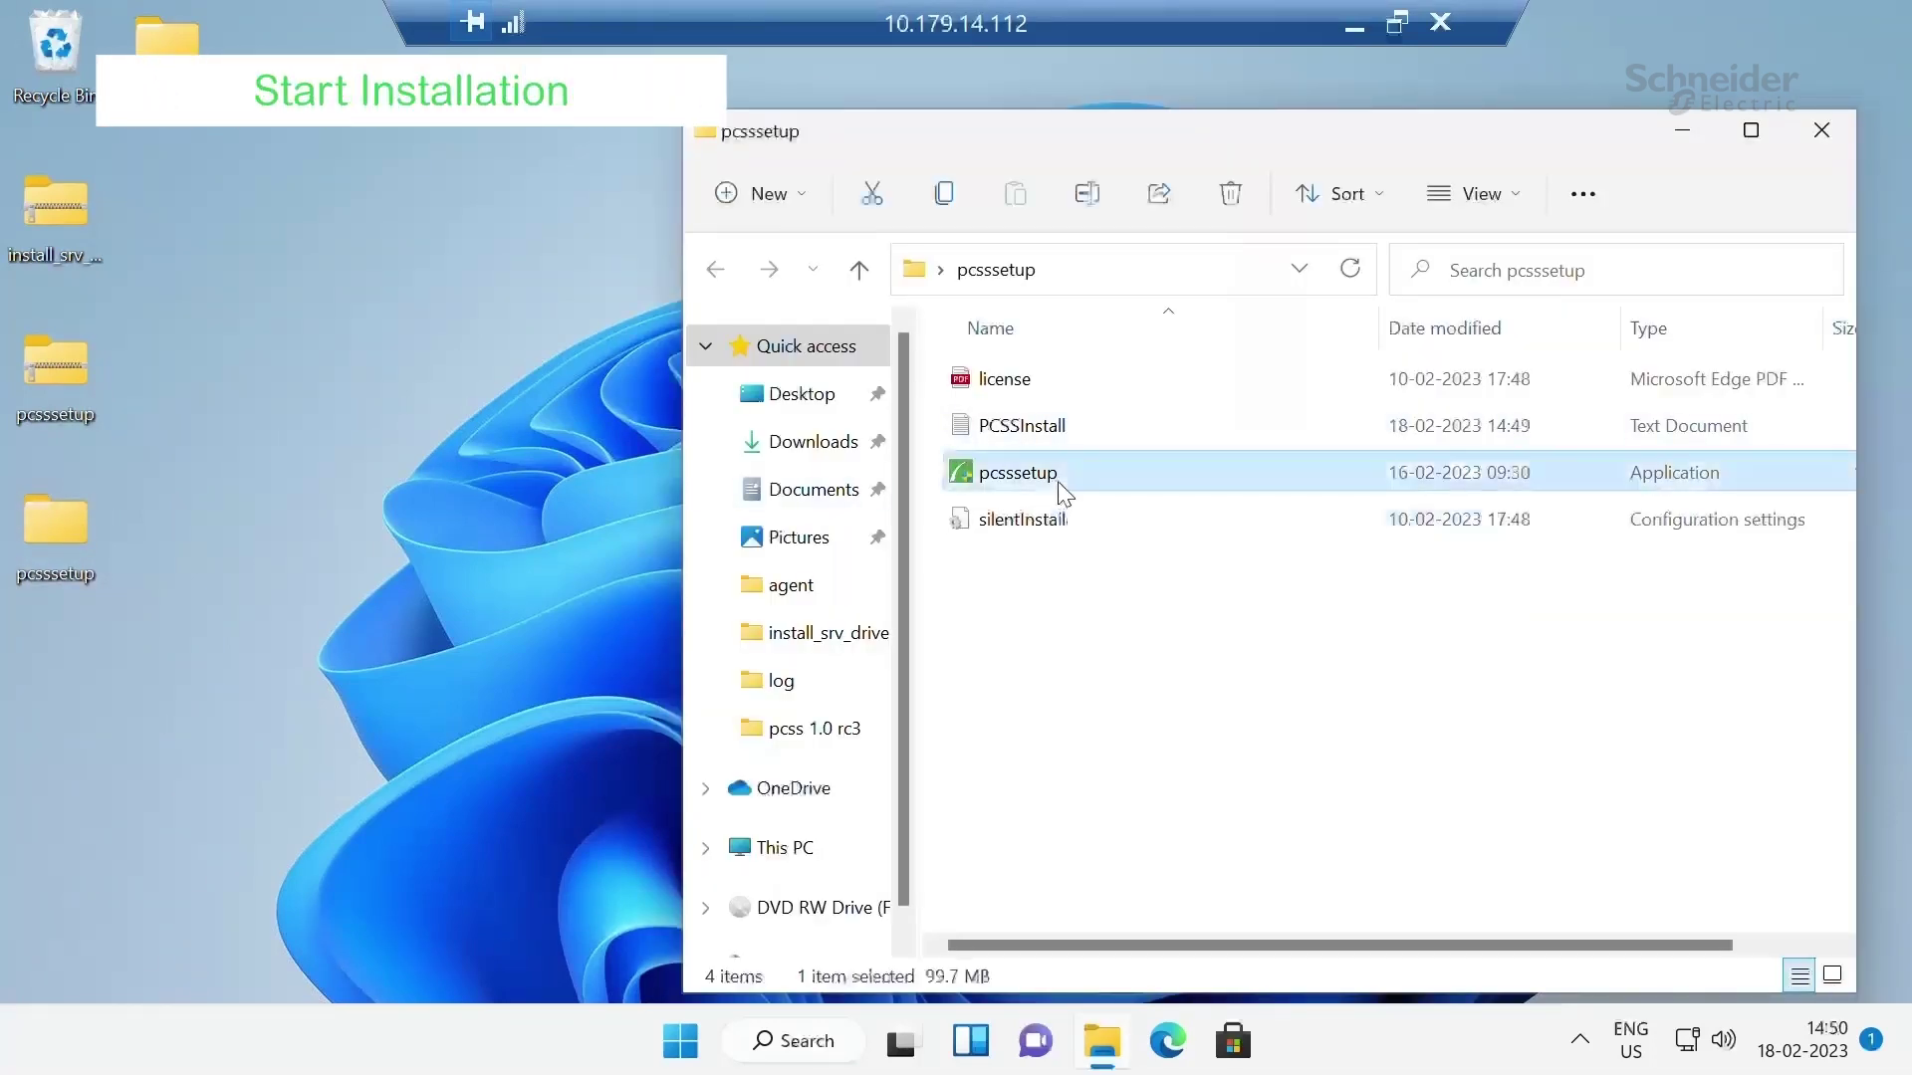
pyautogui.doubleClick(1063, 495)
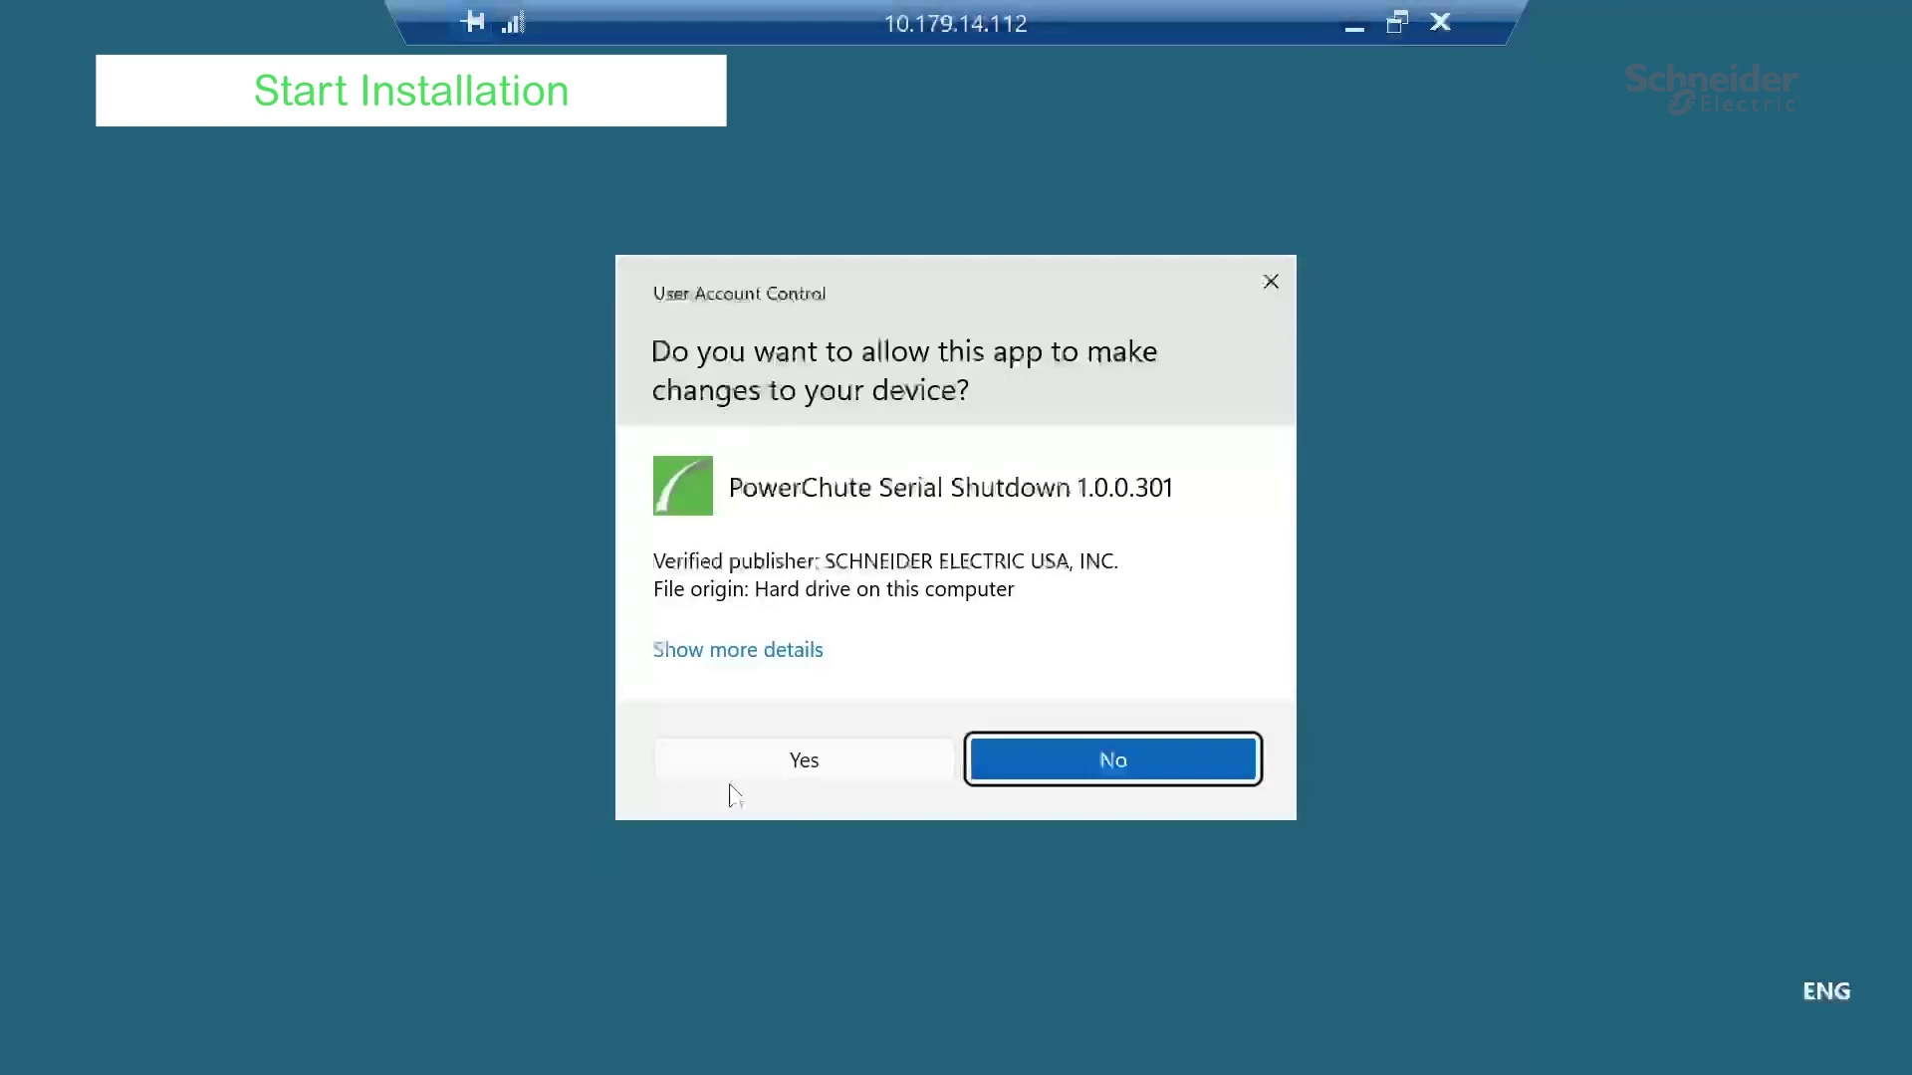
pyautogui.click(752, 760)
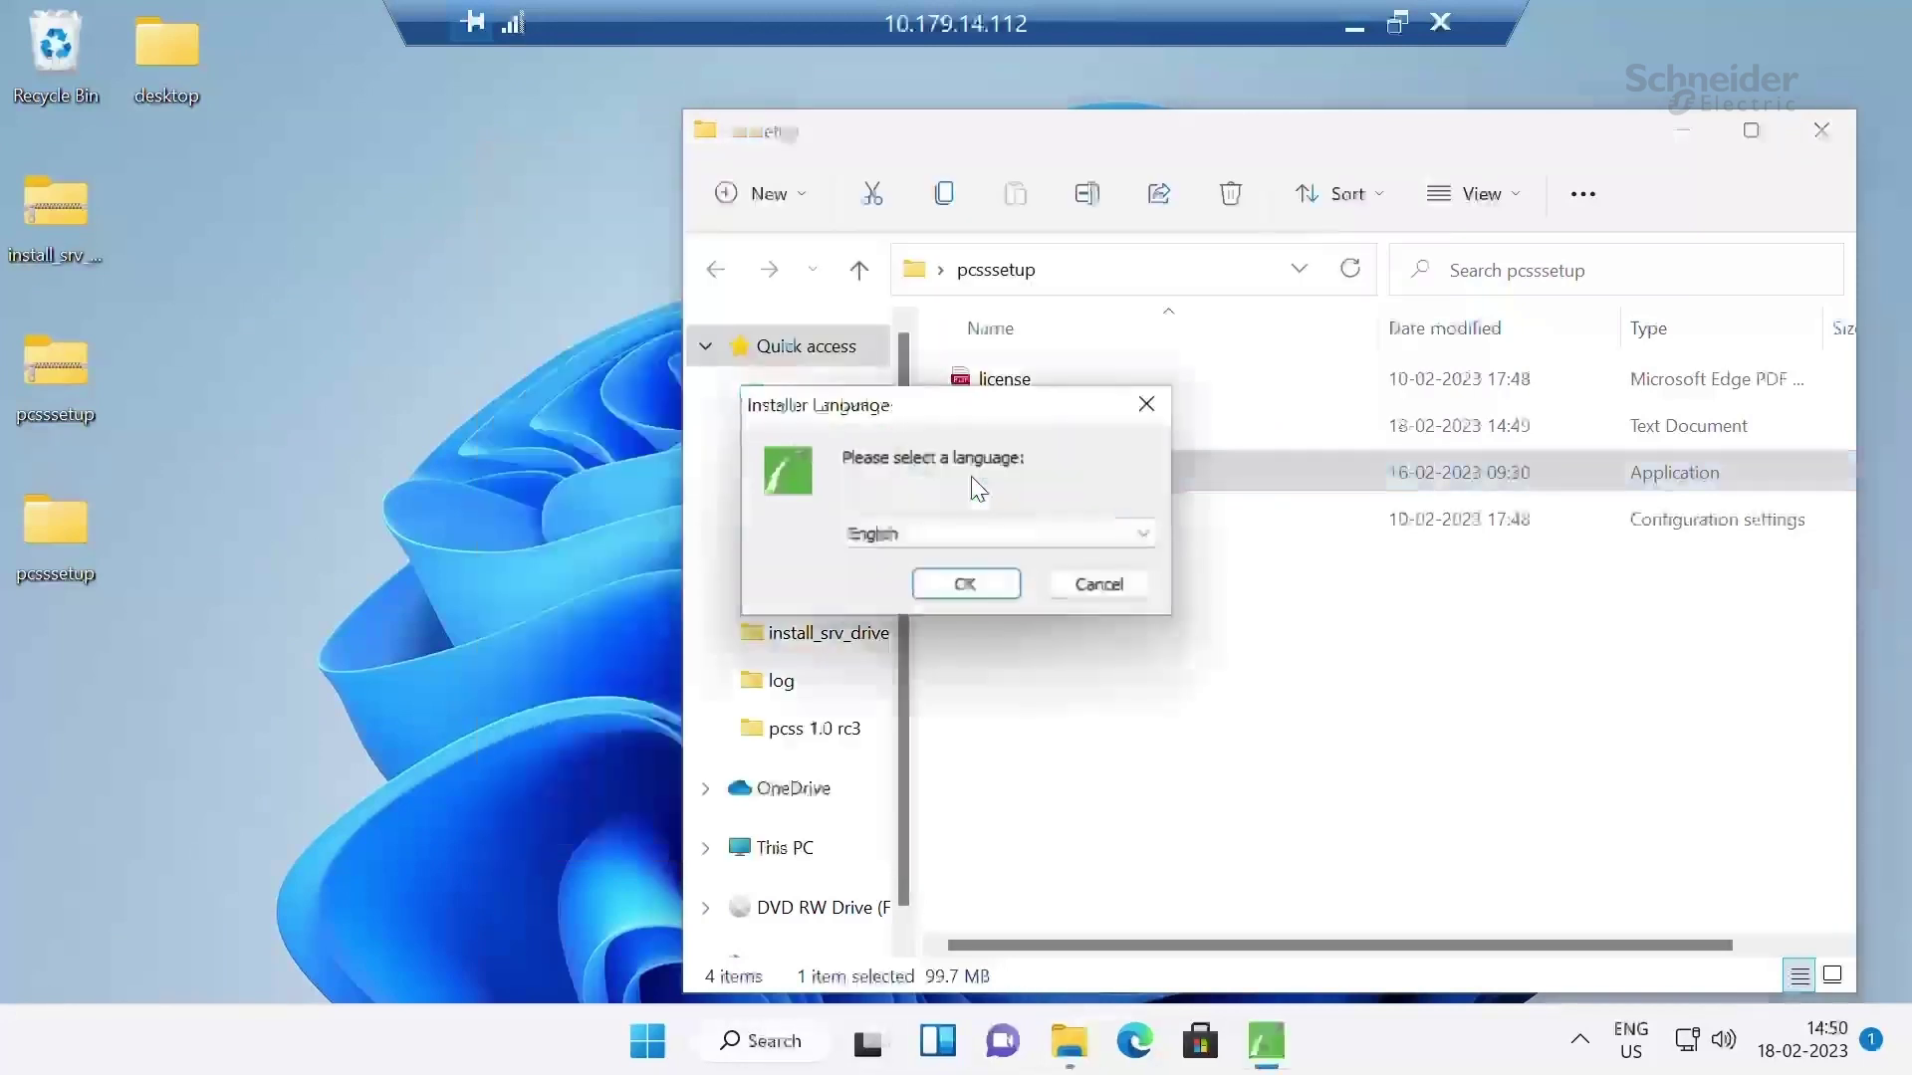
# Choose English as the installer language and accept the license agreement
pyautogui.click(1096, 534)
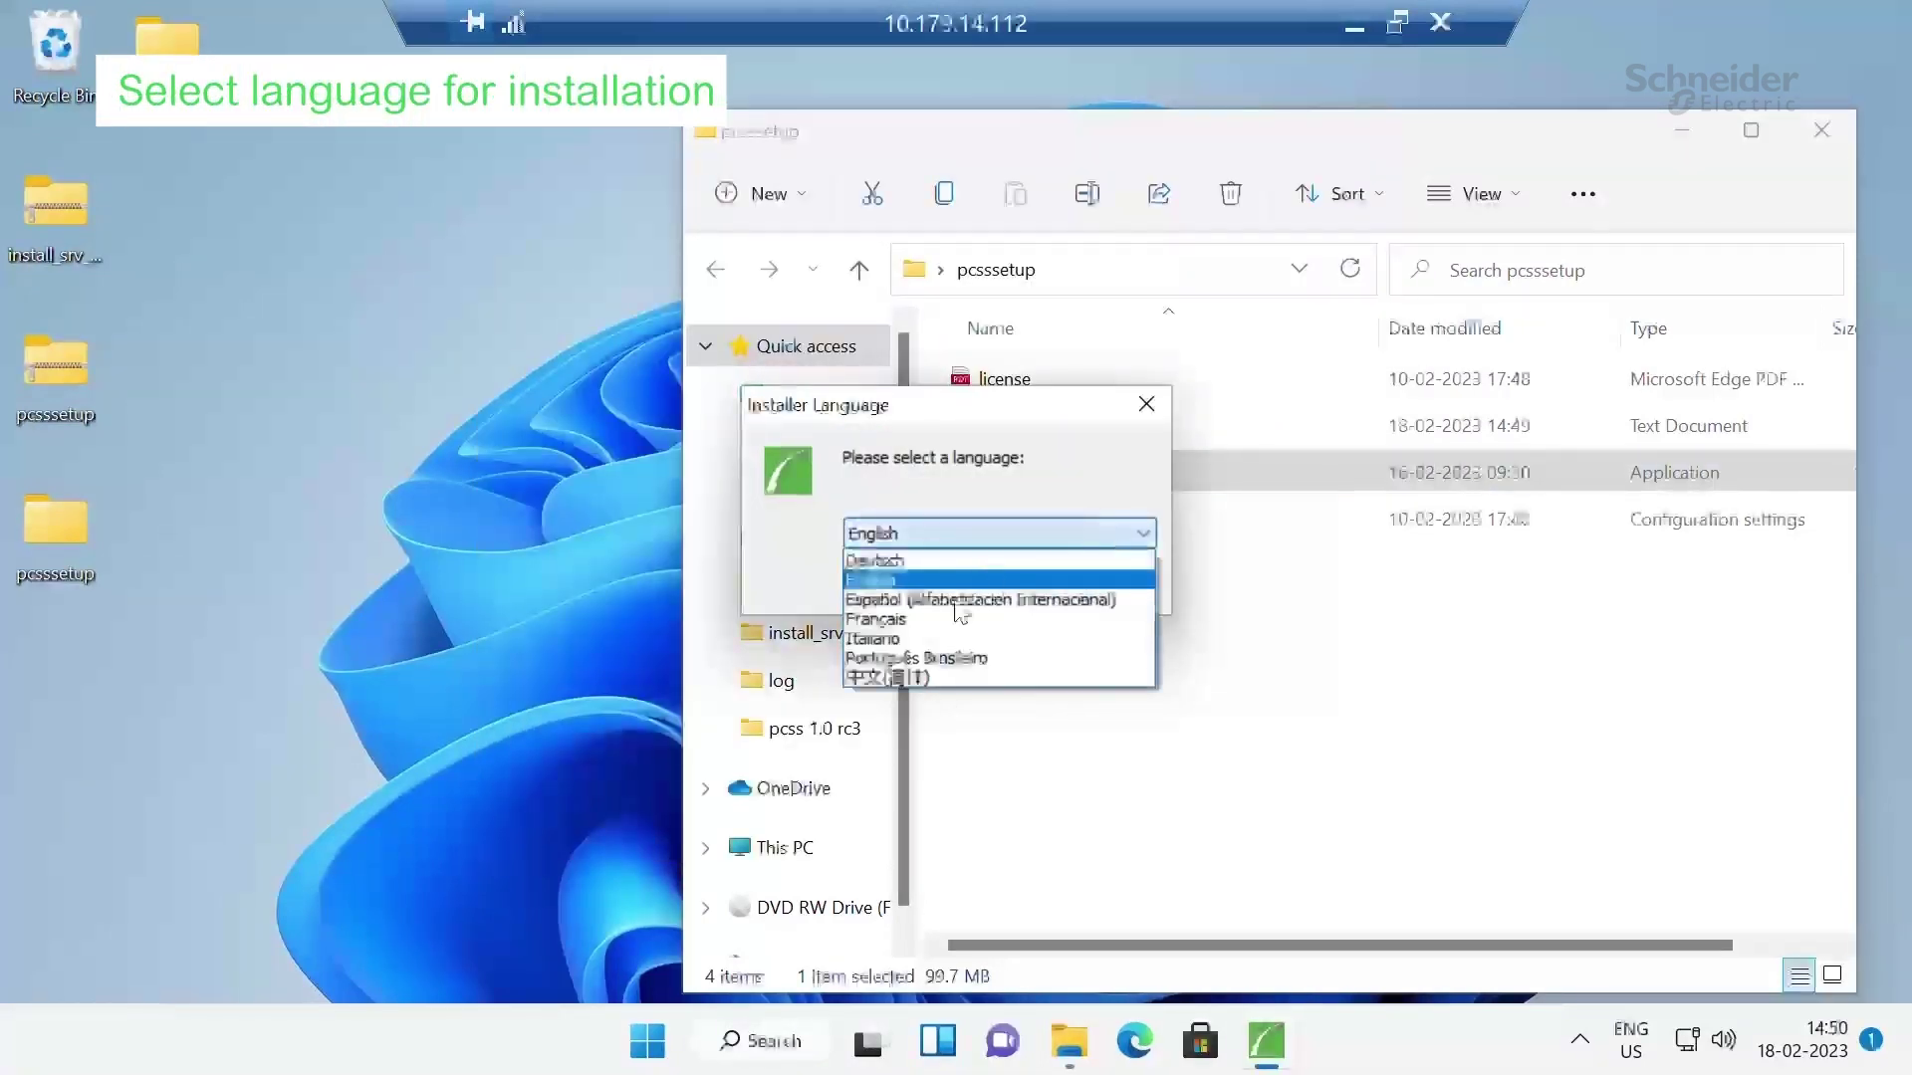
pyautogui.click(887, 578)
pyautogui.click(973, 587)
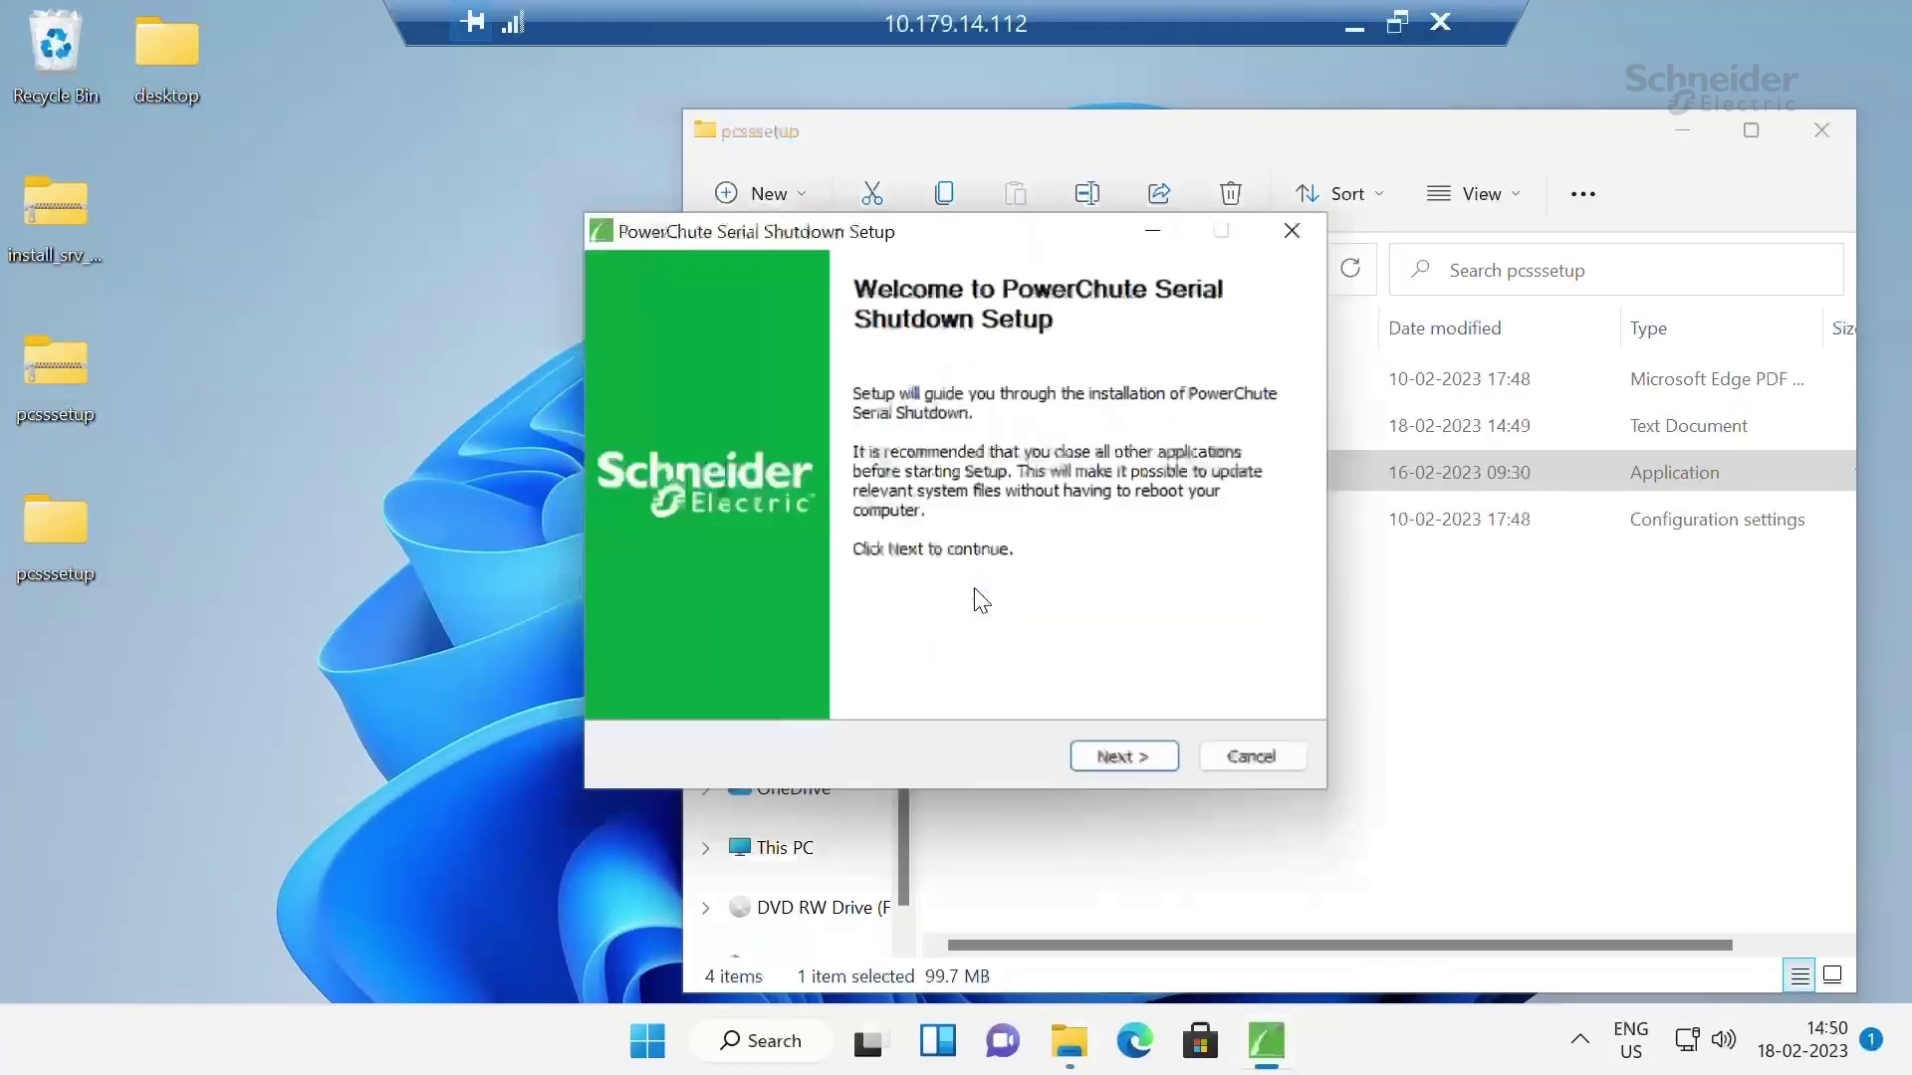
pyautogui.click(1138, 757)
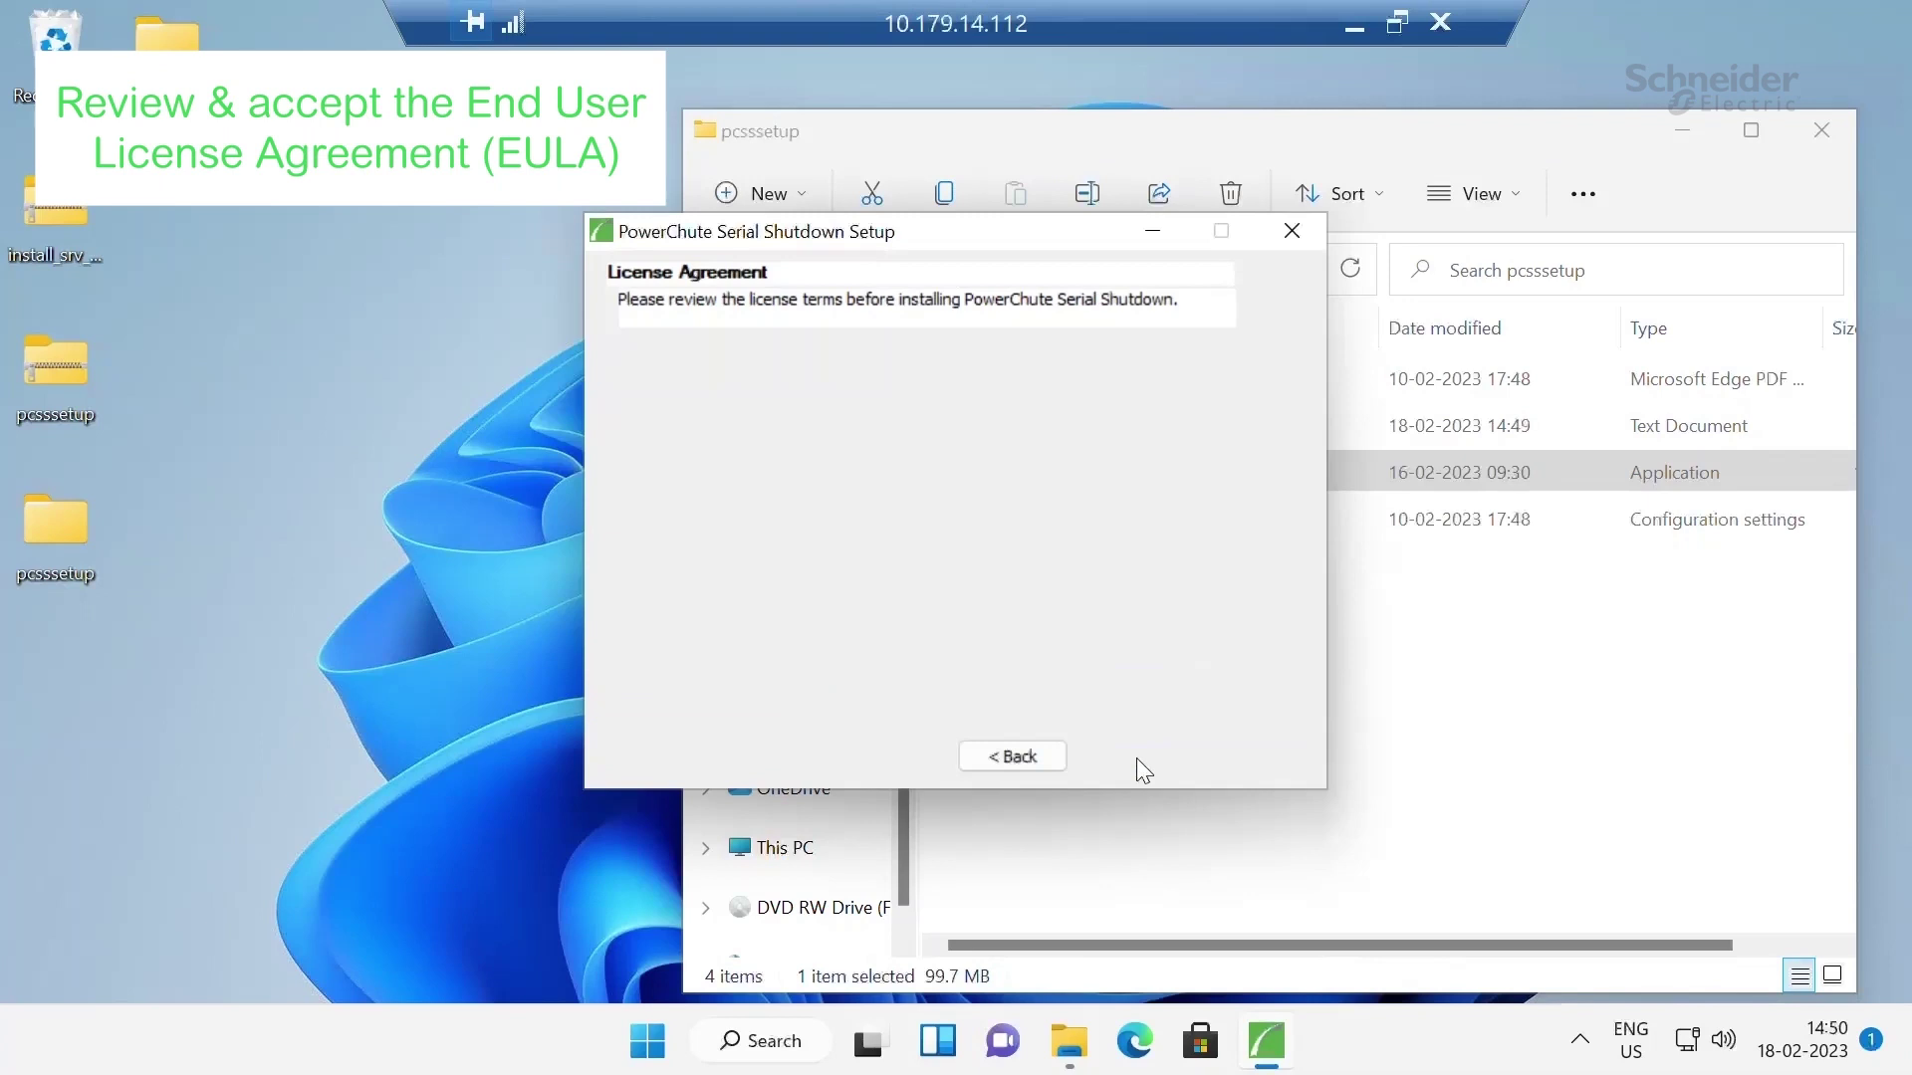
pyautogui.moveTo(1270, 428); pyautogui.dragTo(1271, 689)
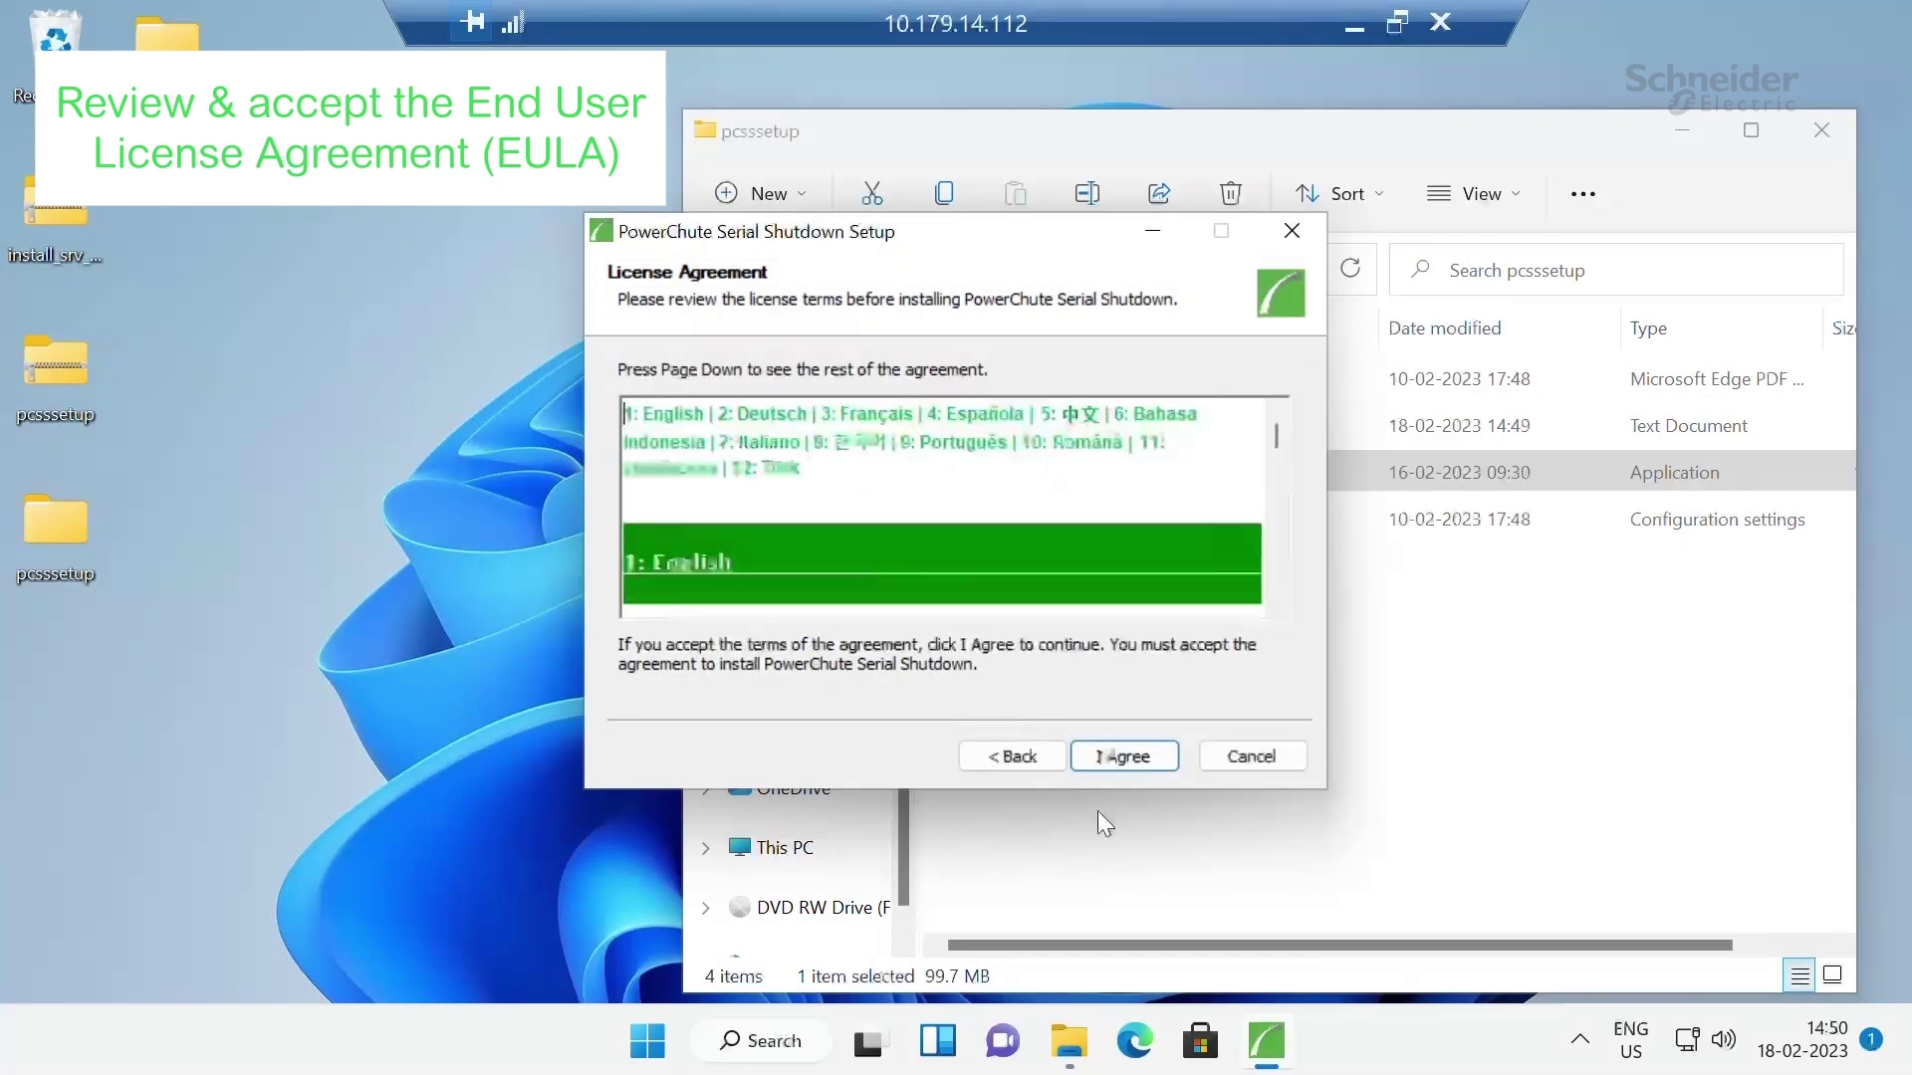
pyautogui.click(1127, 759)
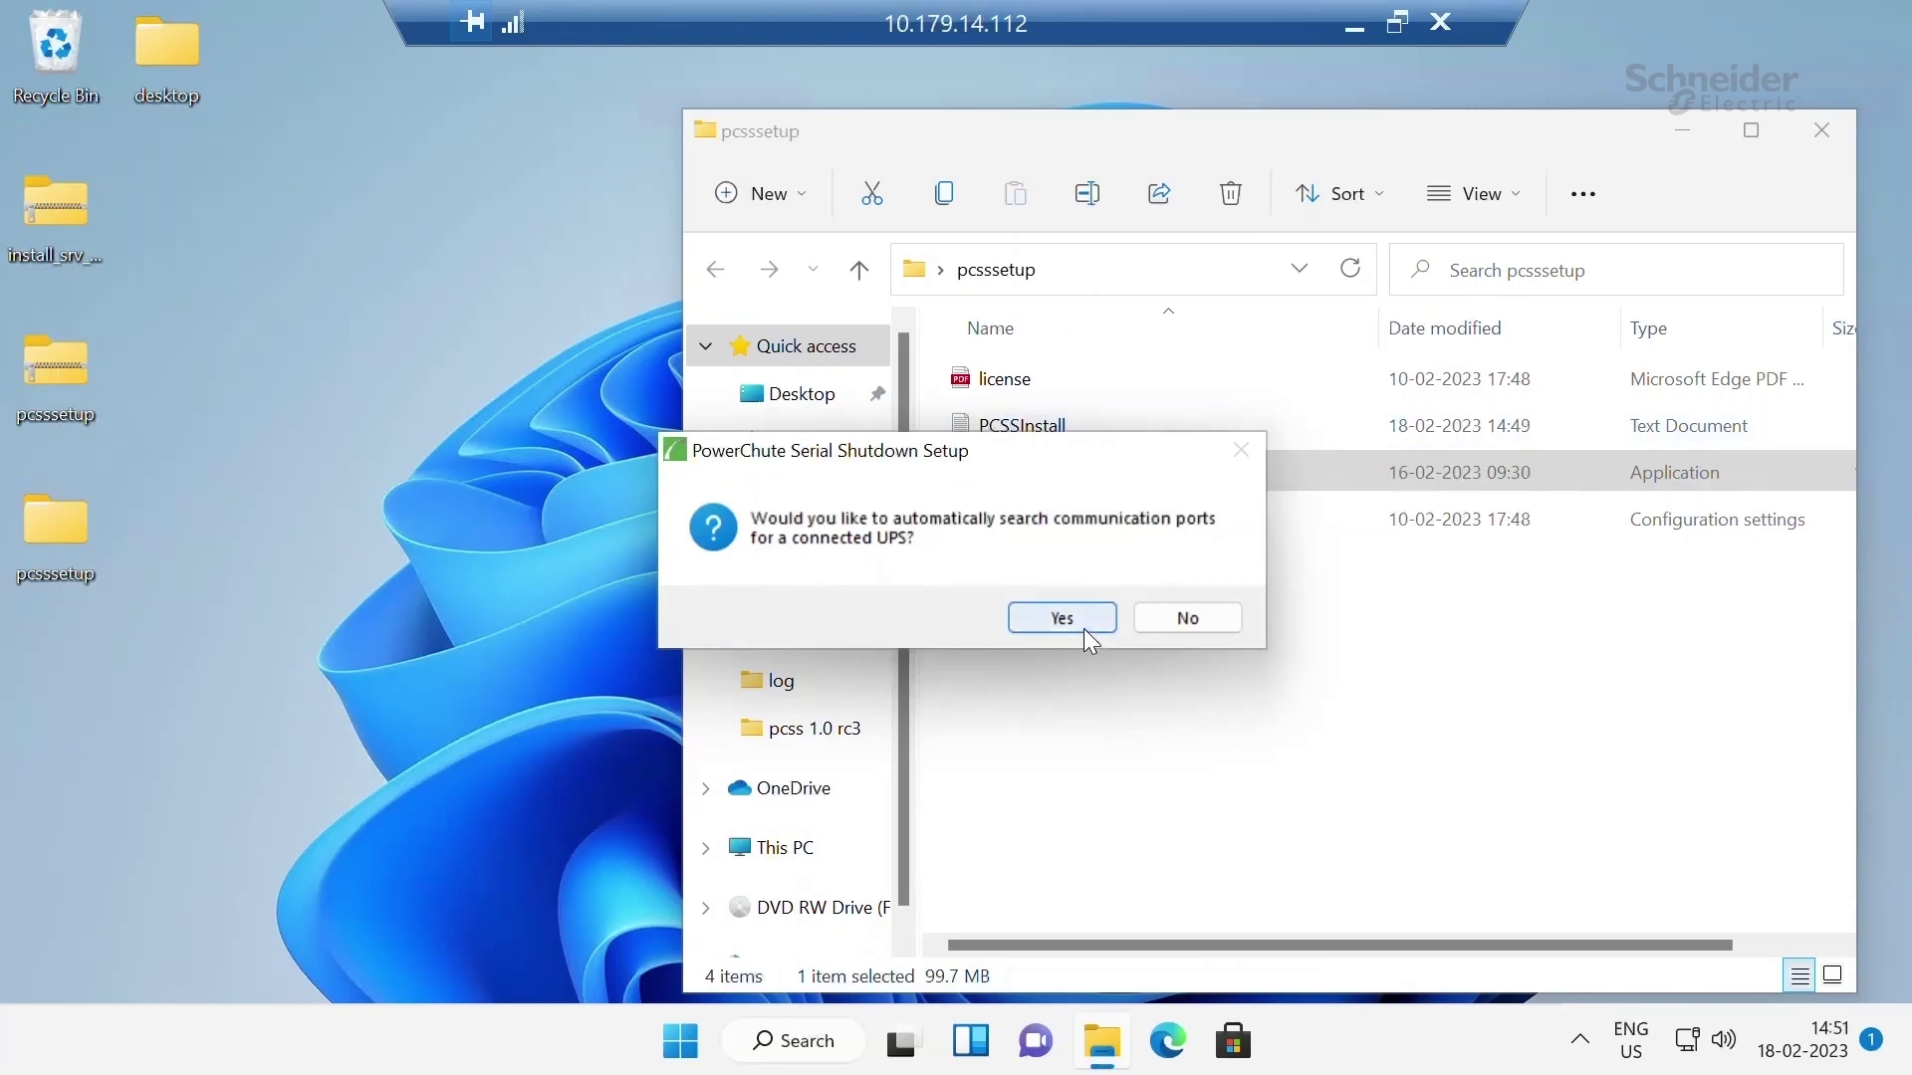
# Answer the port-search prompt and select SRV as the UPS model
pyautogui.click(1193, 620)
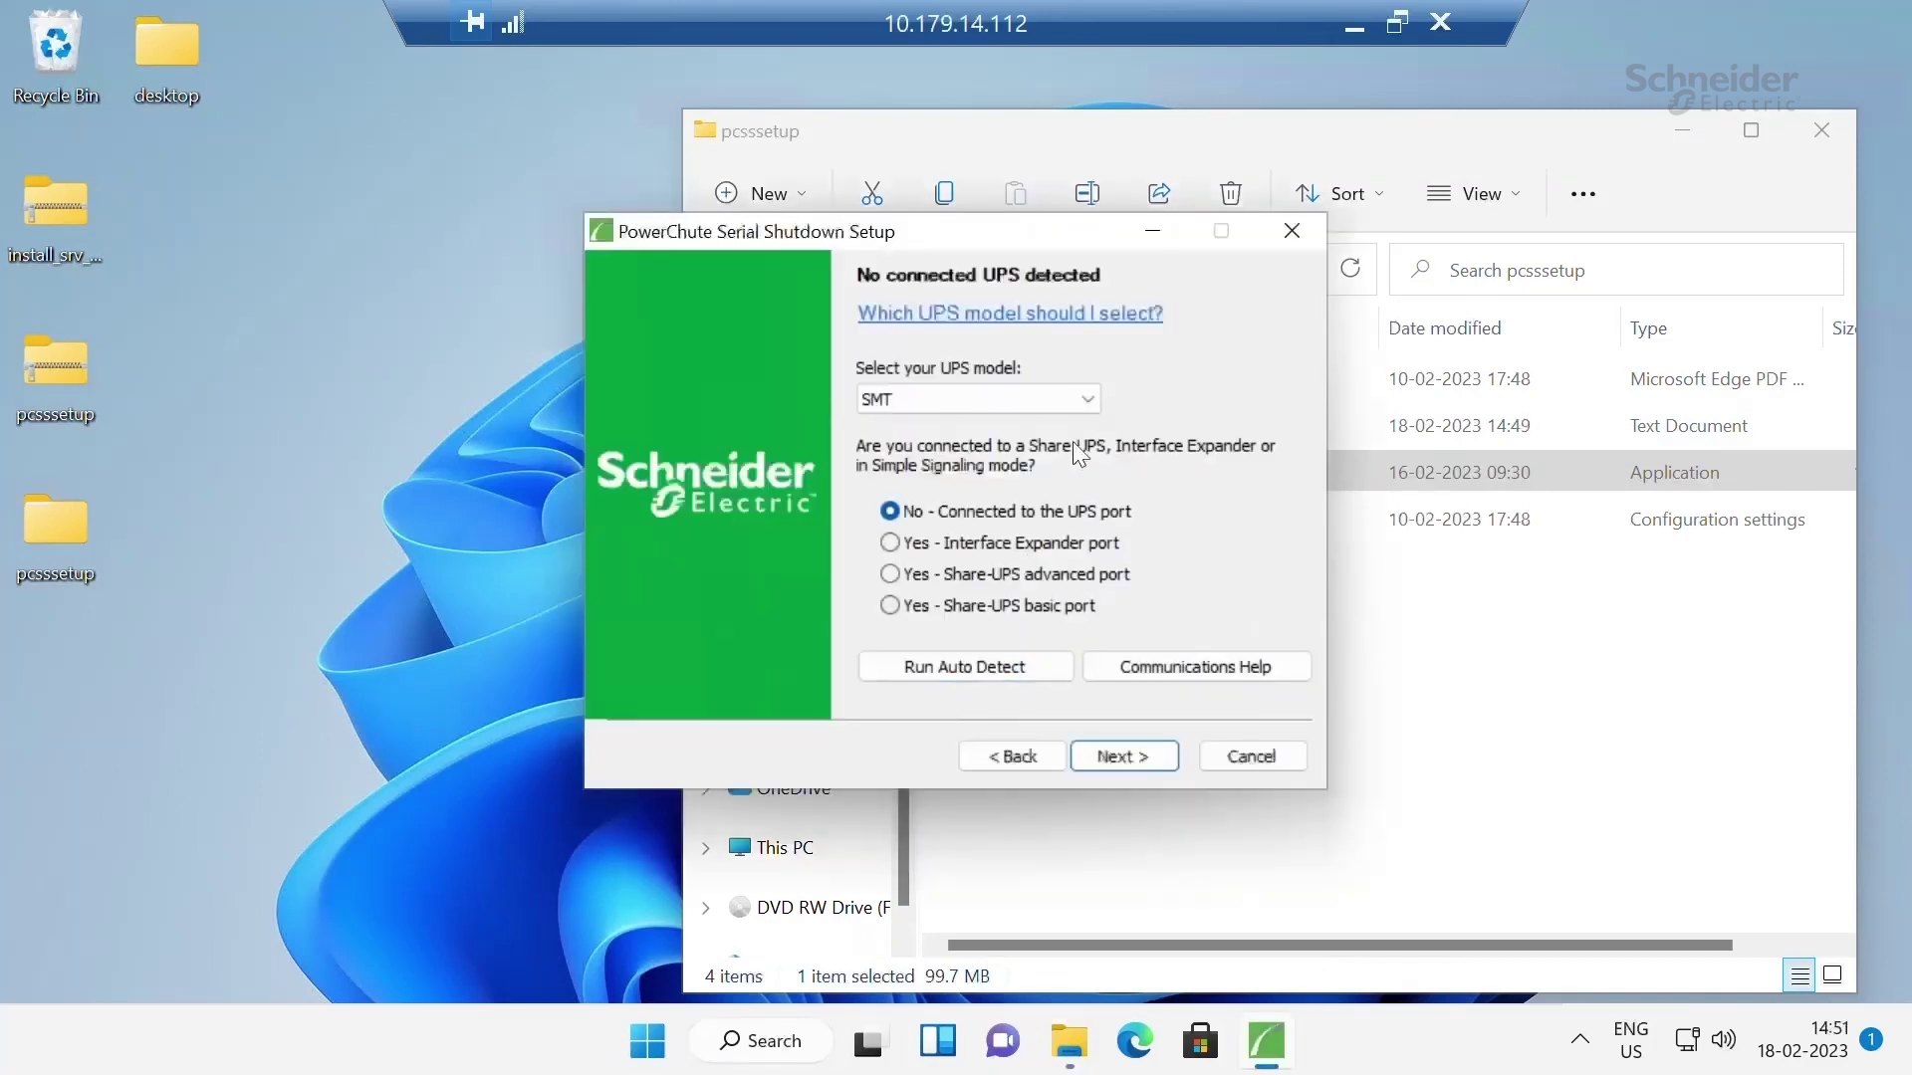
pyautogui.click(1086, 399)
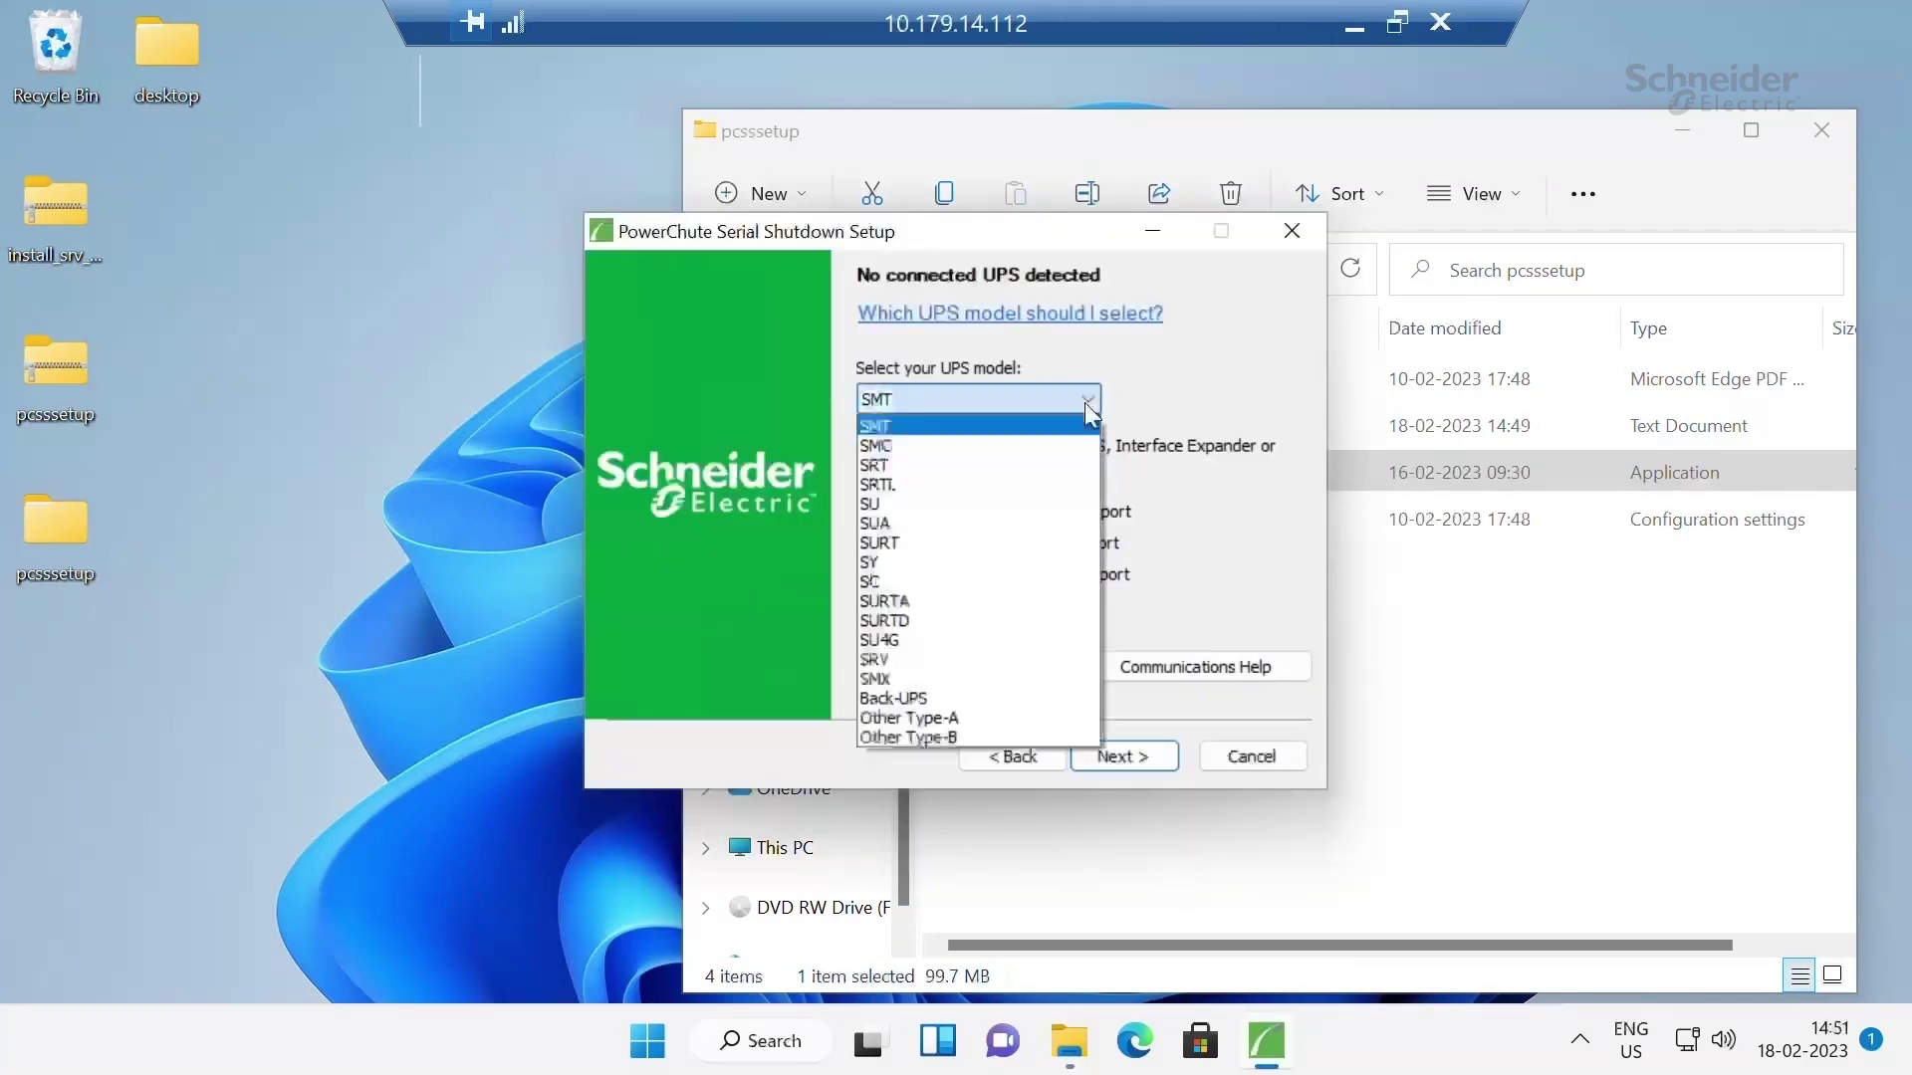
pyautogui.click(911, 658)
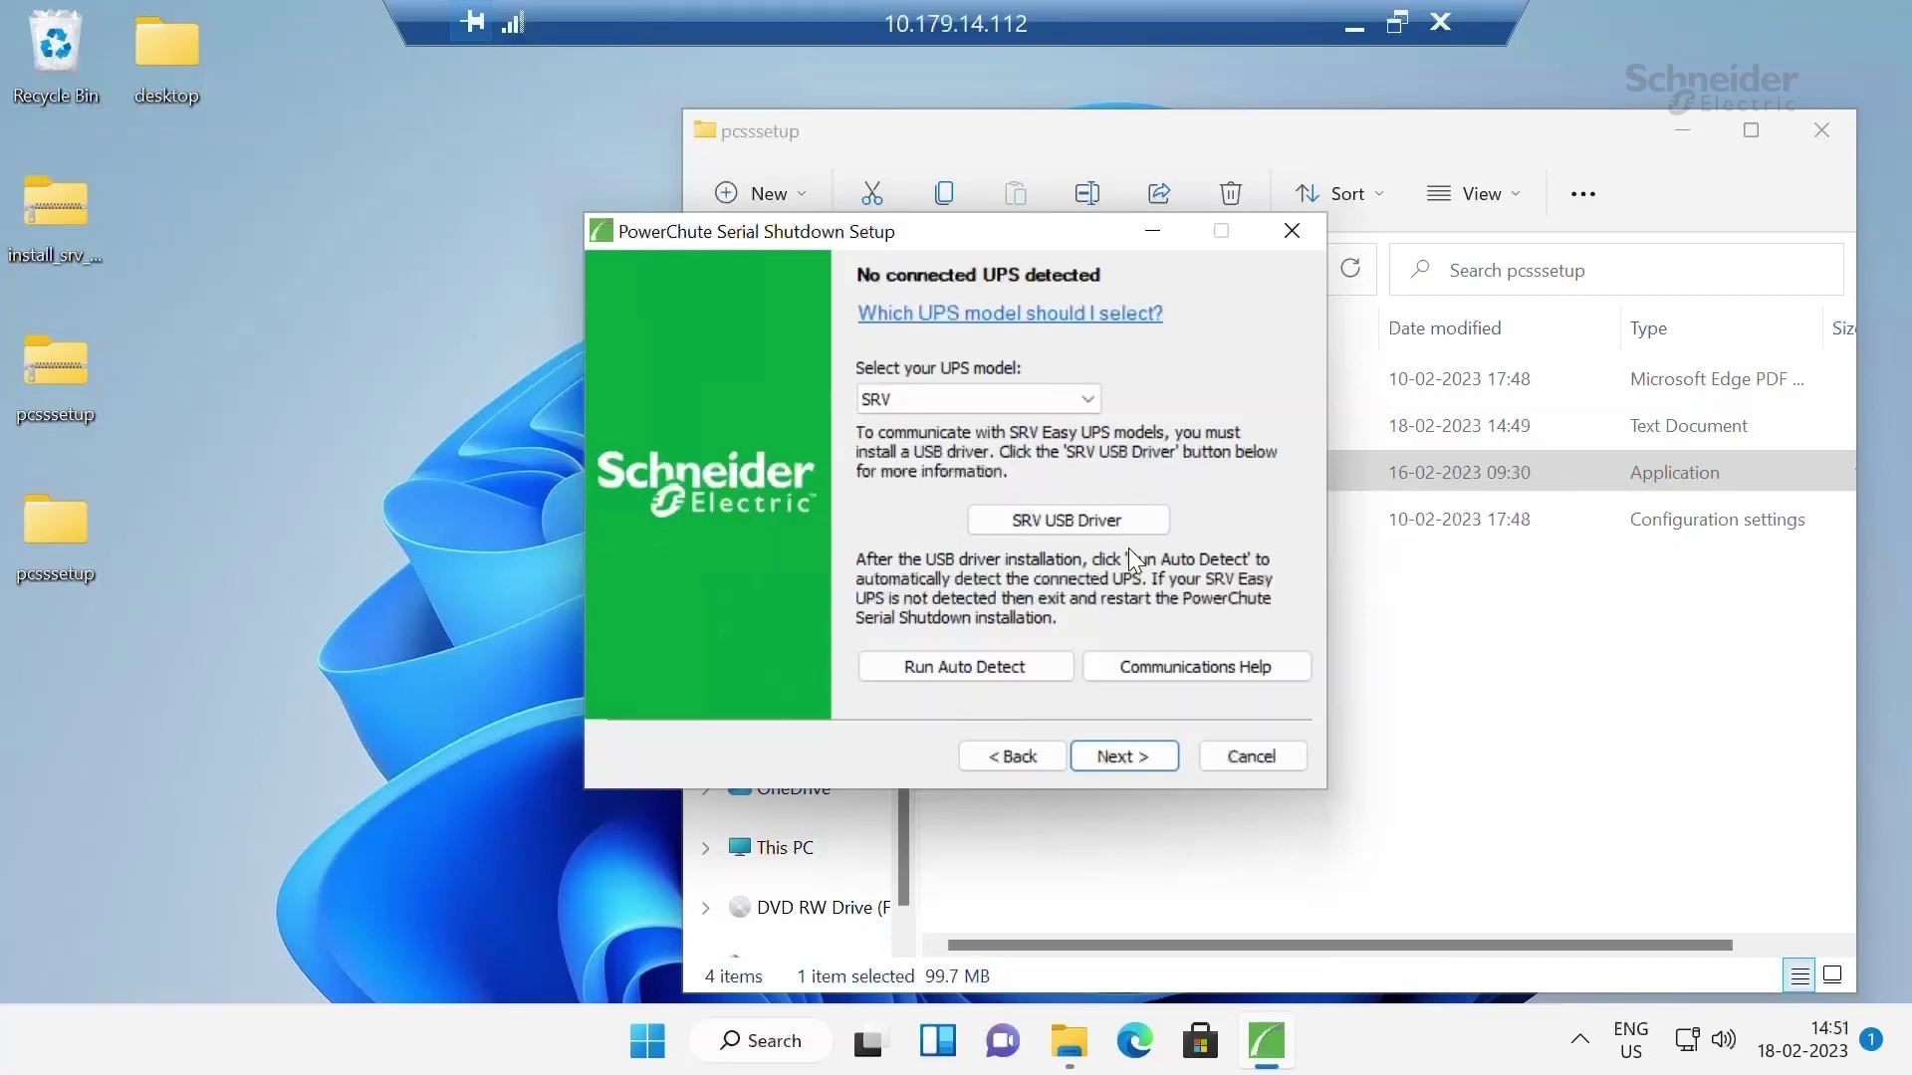
# Extract the desktop install_srv zip into an install_srv_driver folder
pyautogui.rightClick(57, 200)
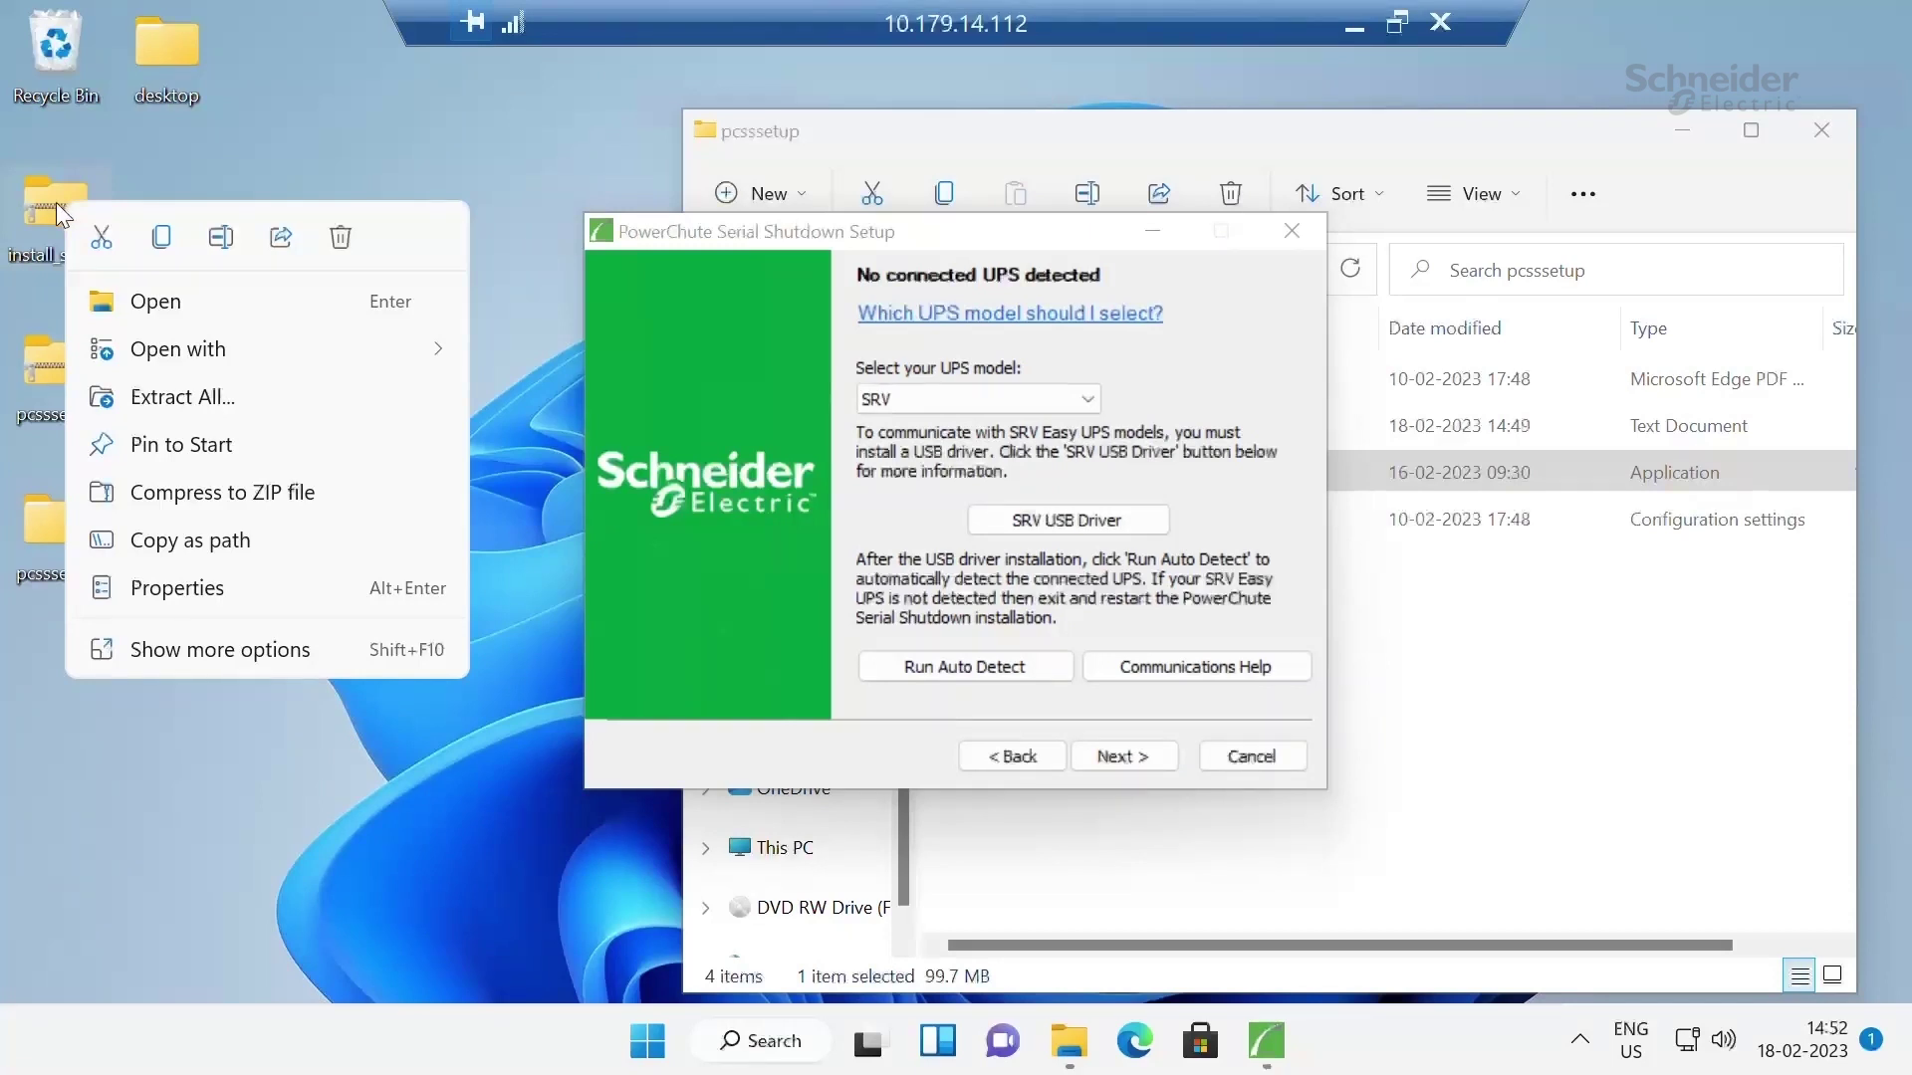
pyautogui.click(241, 404)
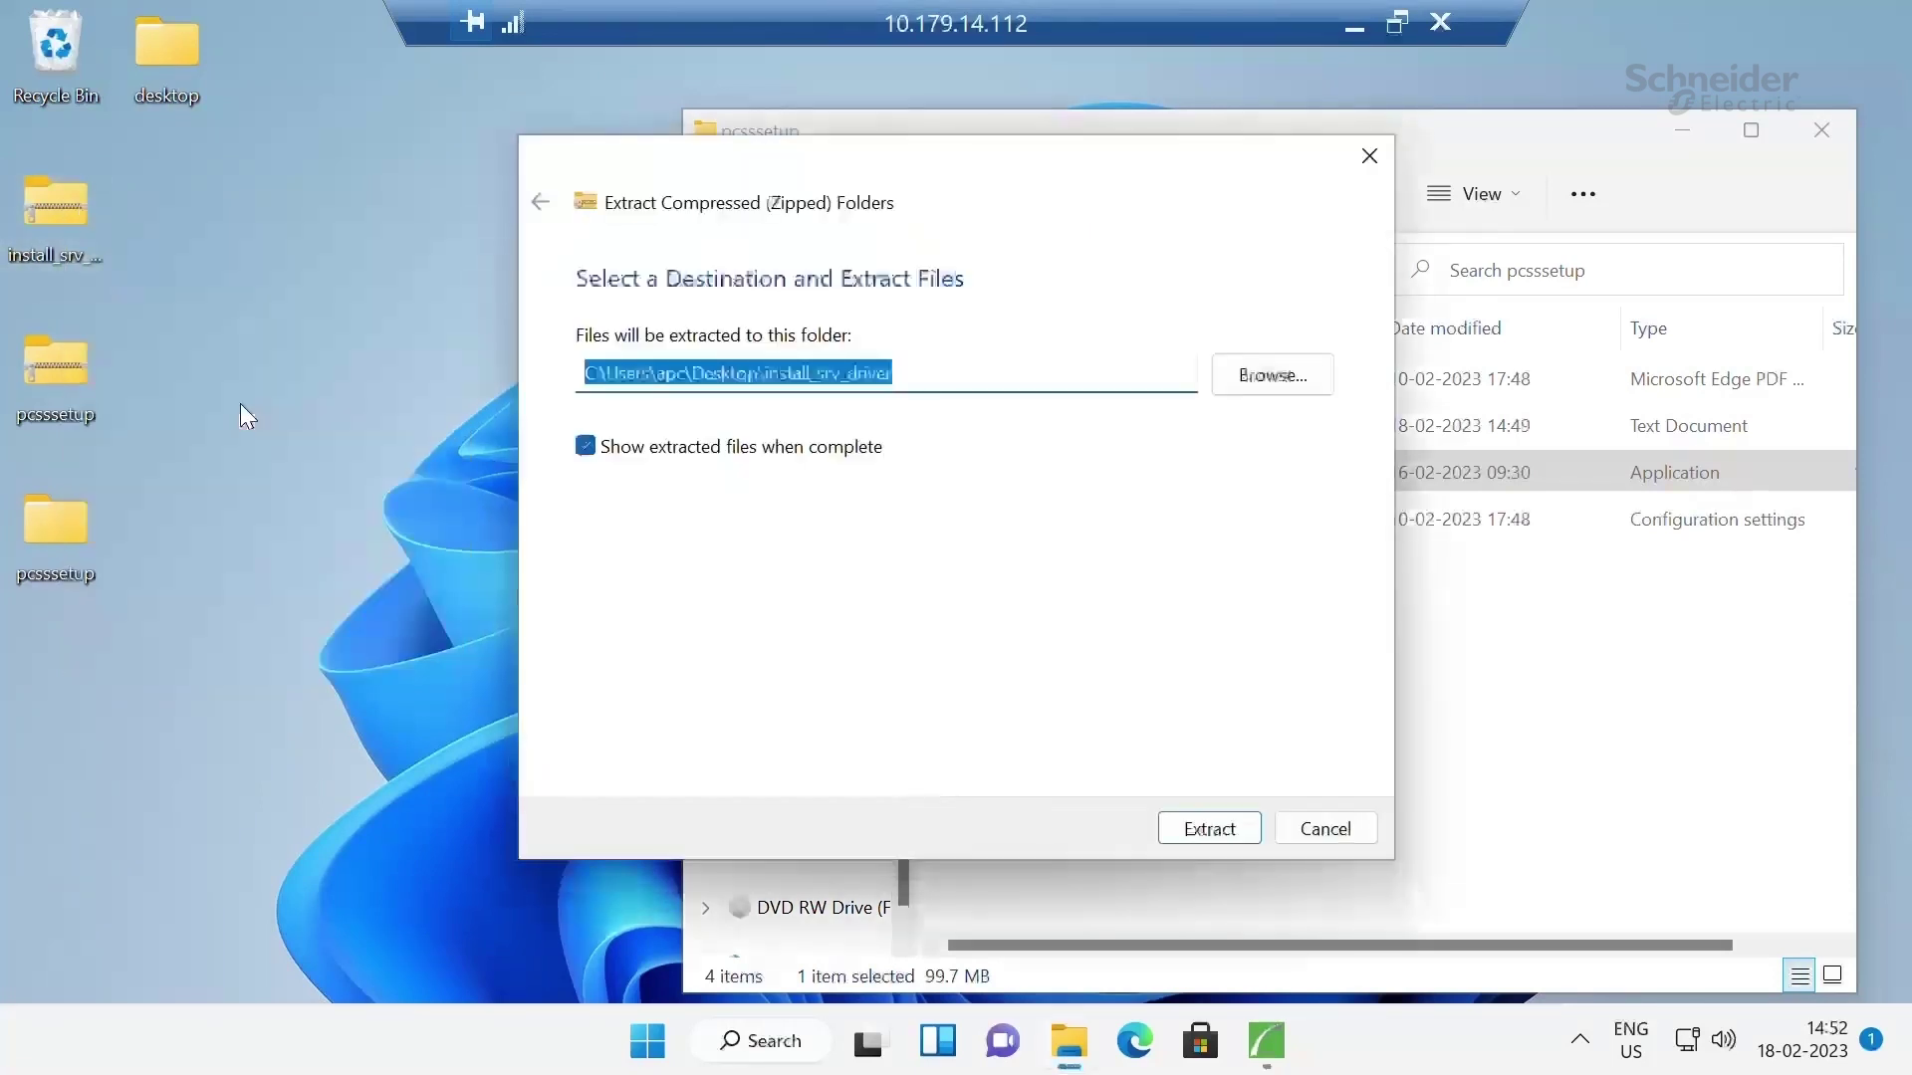
pyautogui.click(1211, 830)
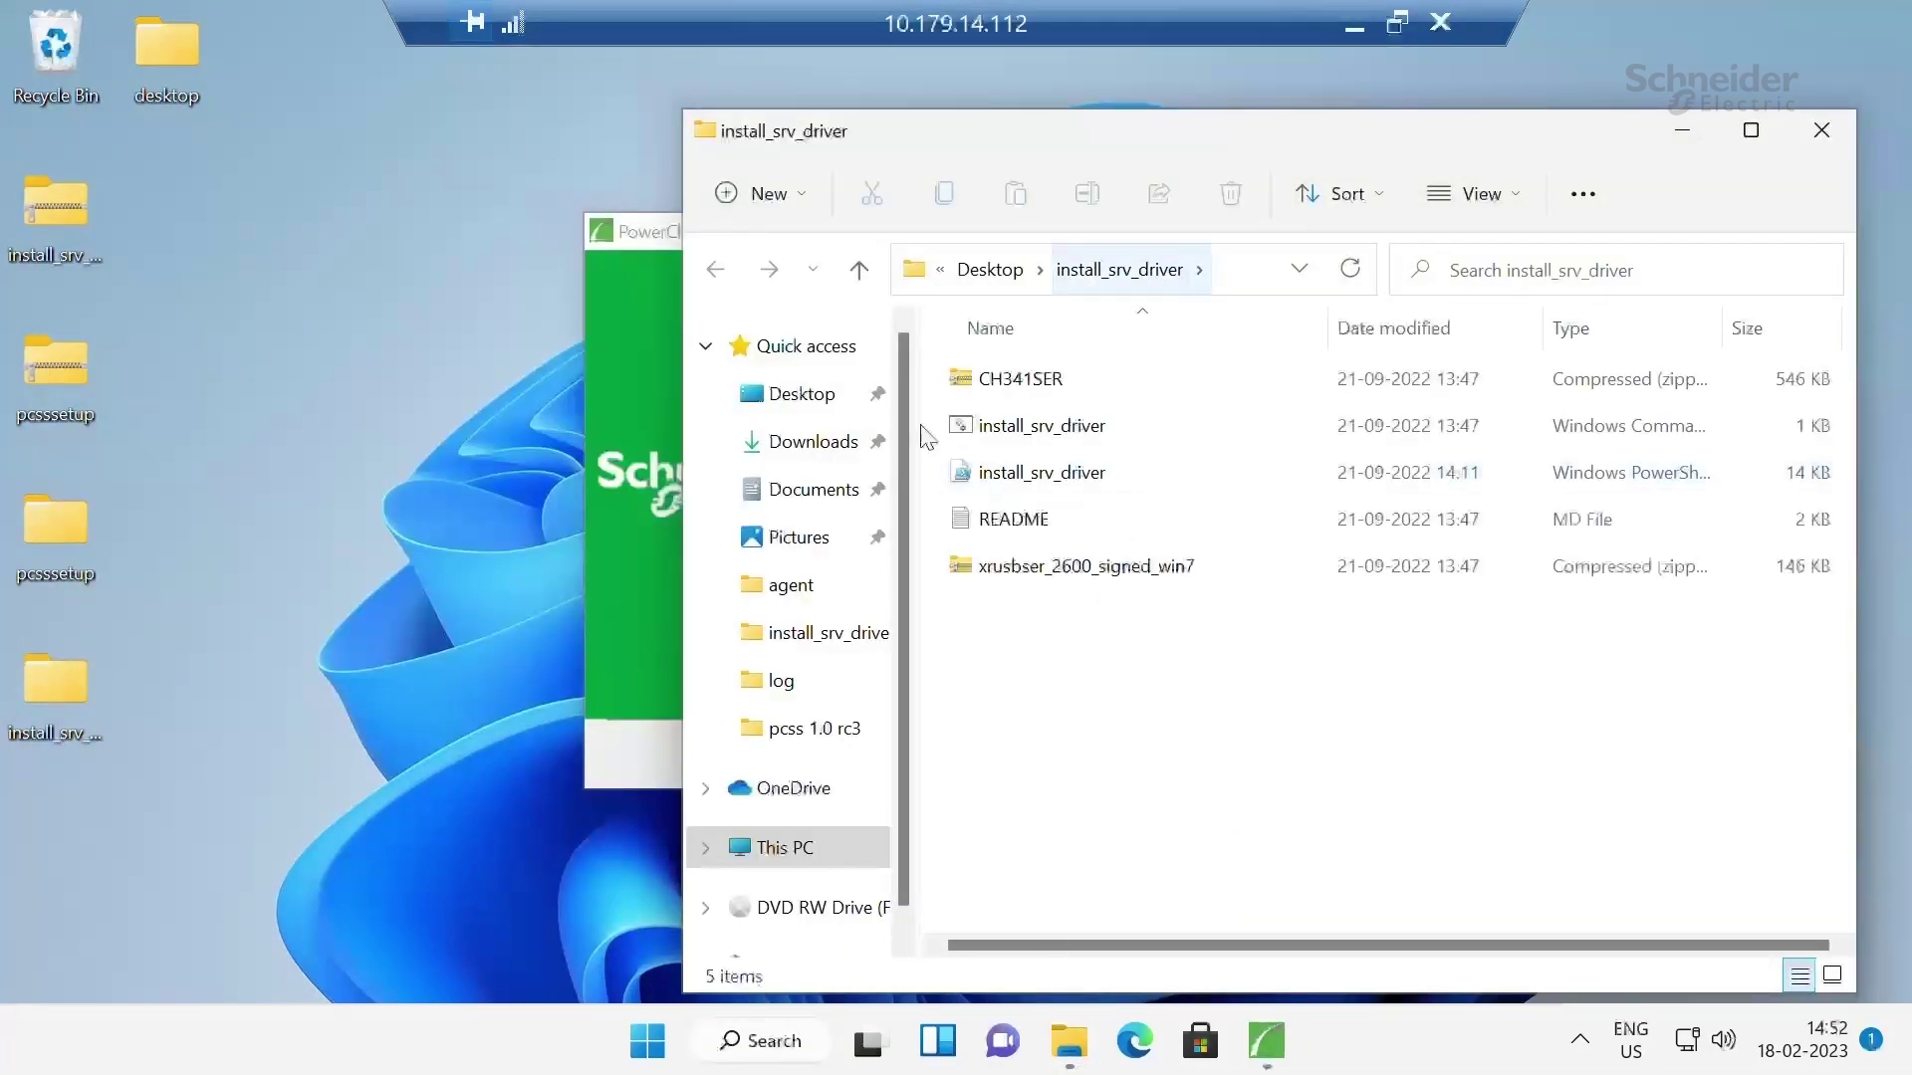
# Start an administrator Command Prompt and move up one folder
pyautogui.click(757, 1042)
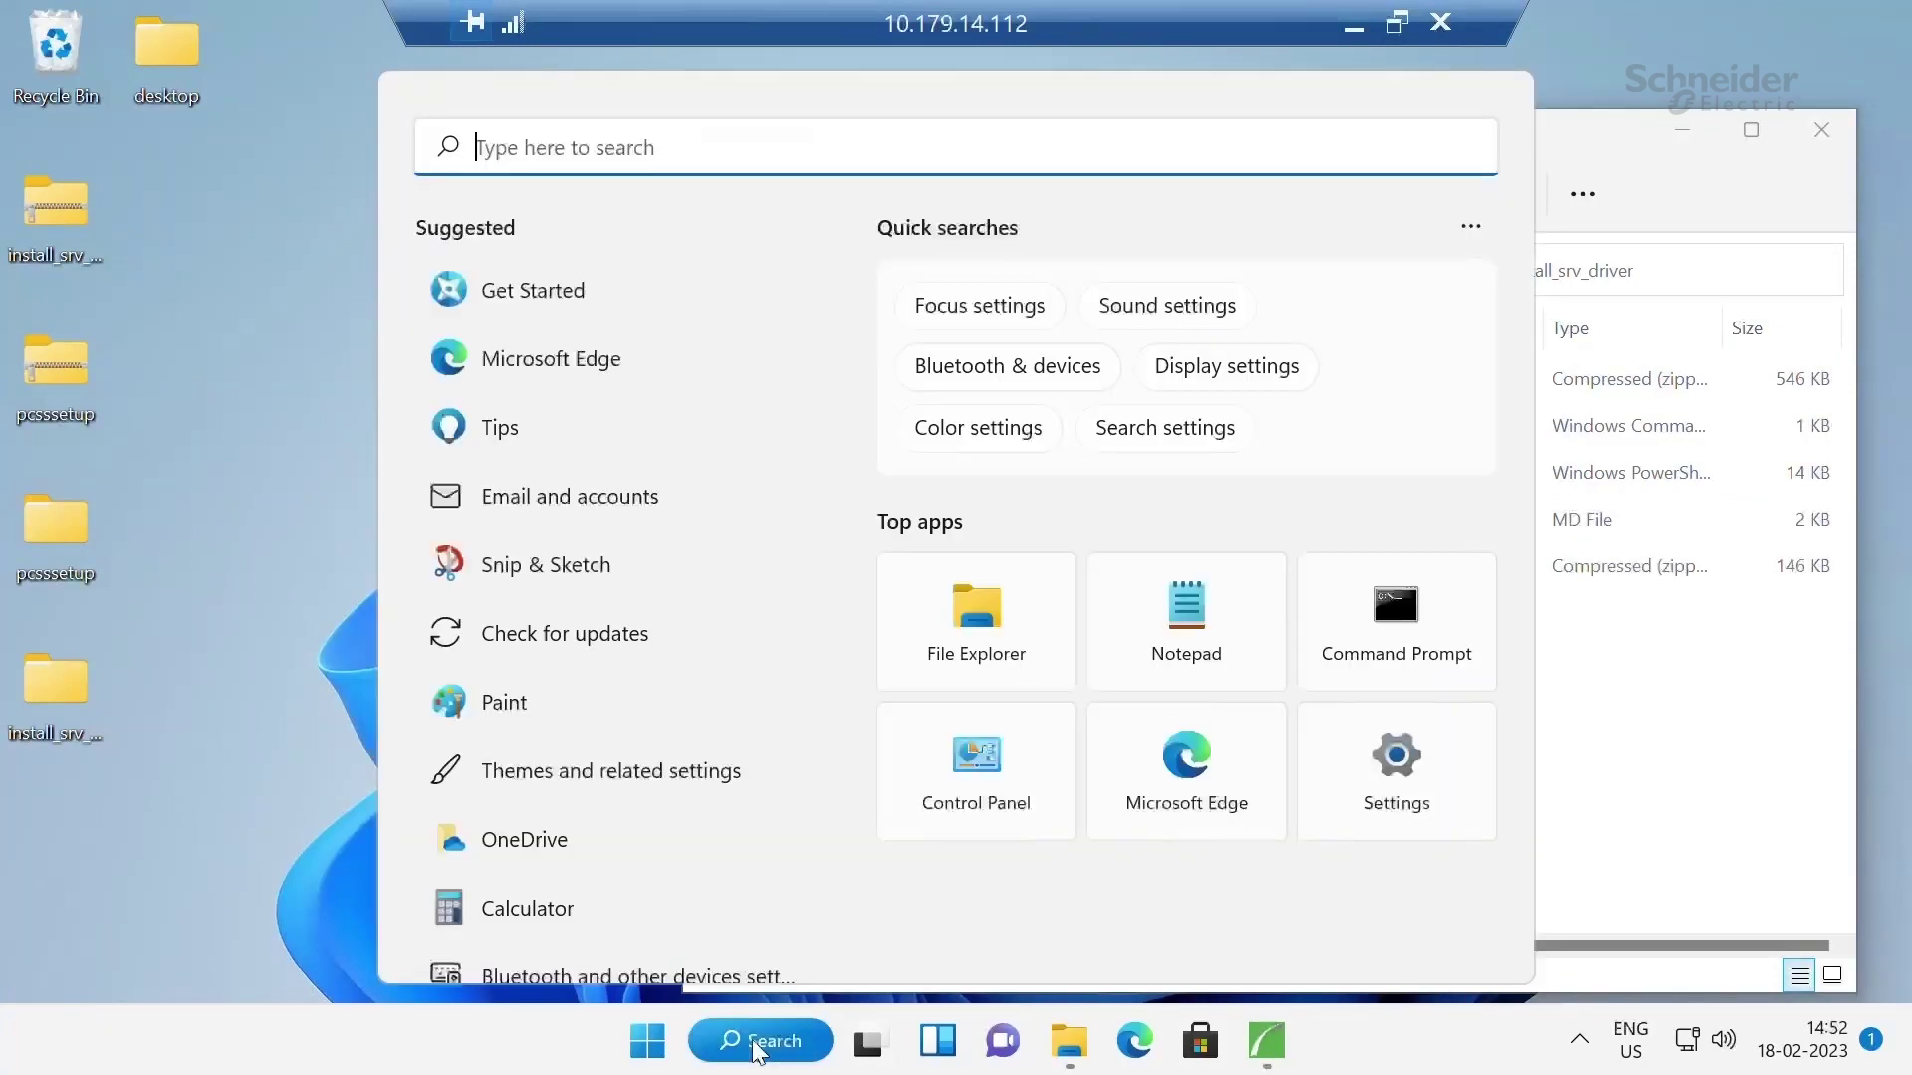
pyautogui.write('cmd')
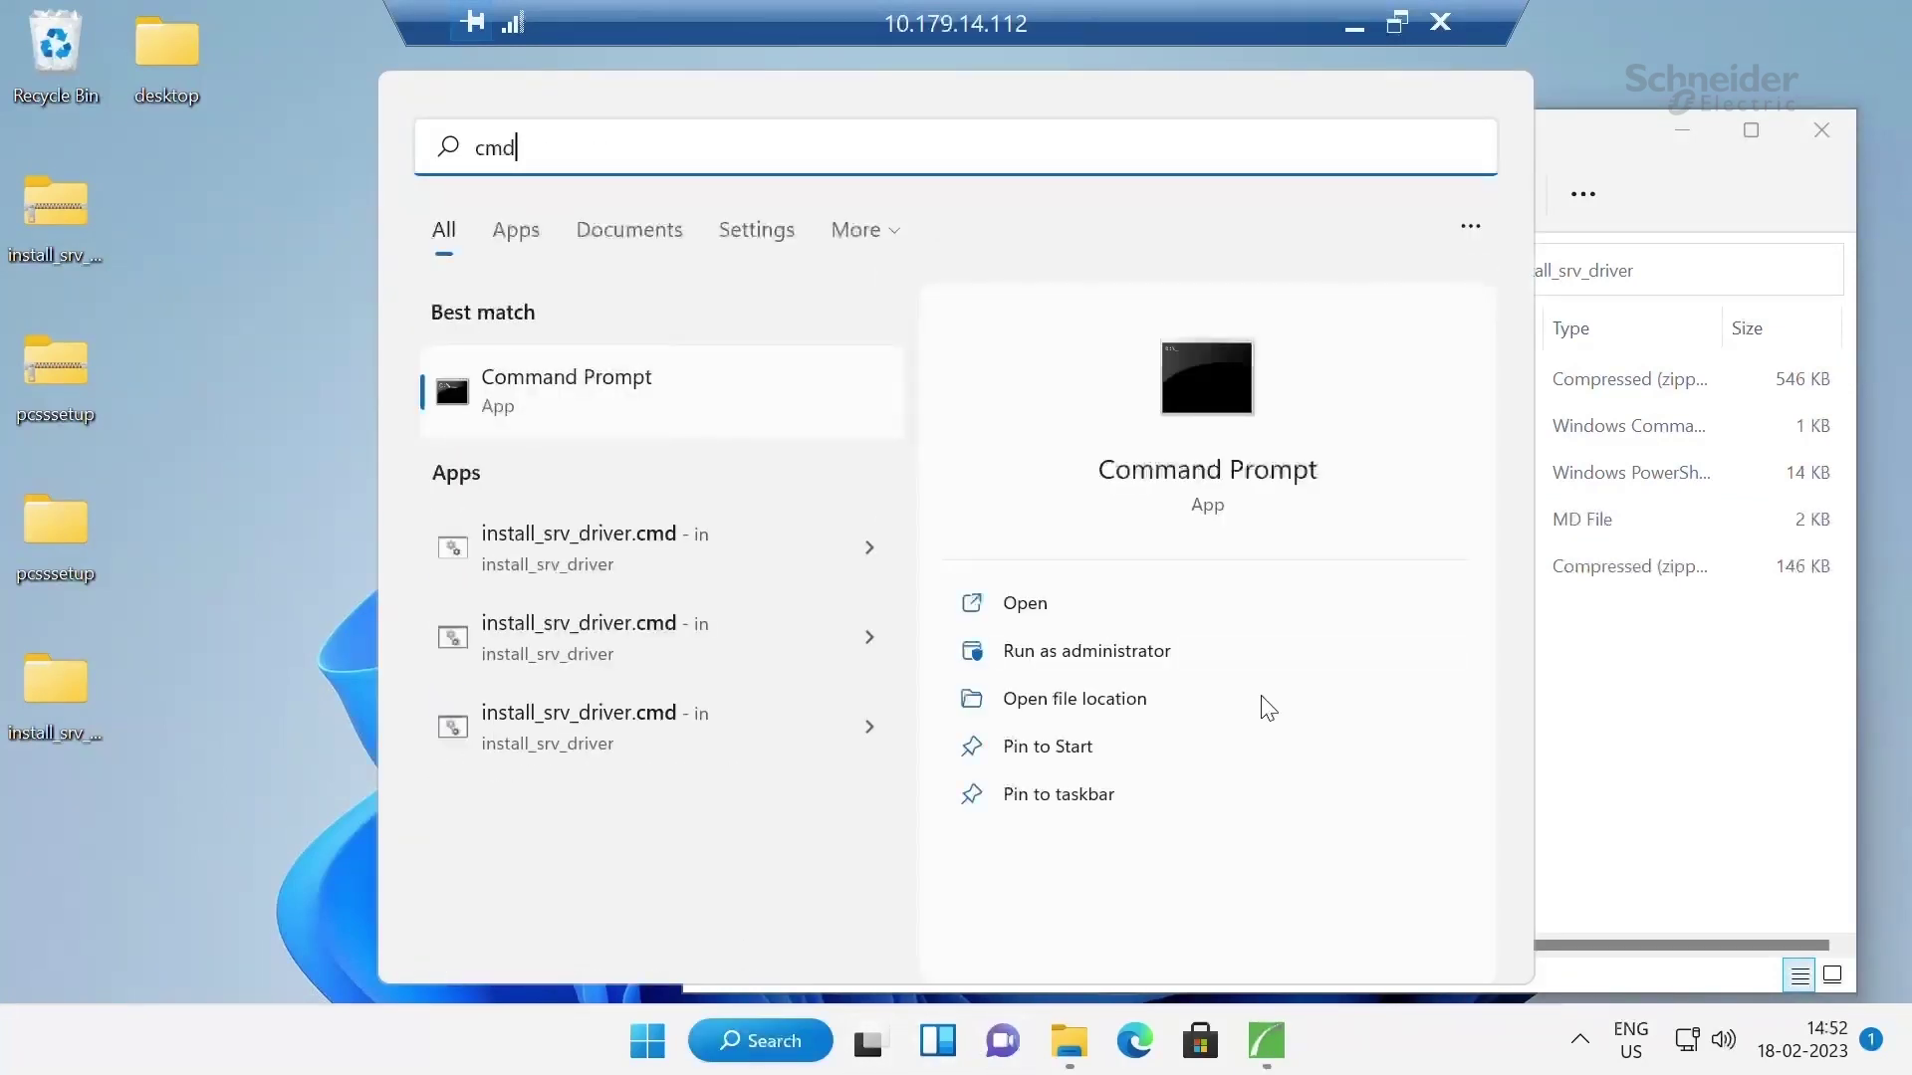
pyautogui.click(1096, 651)
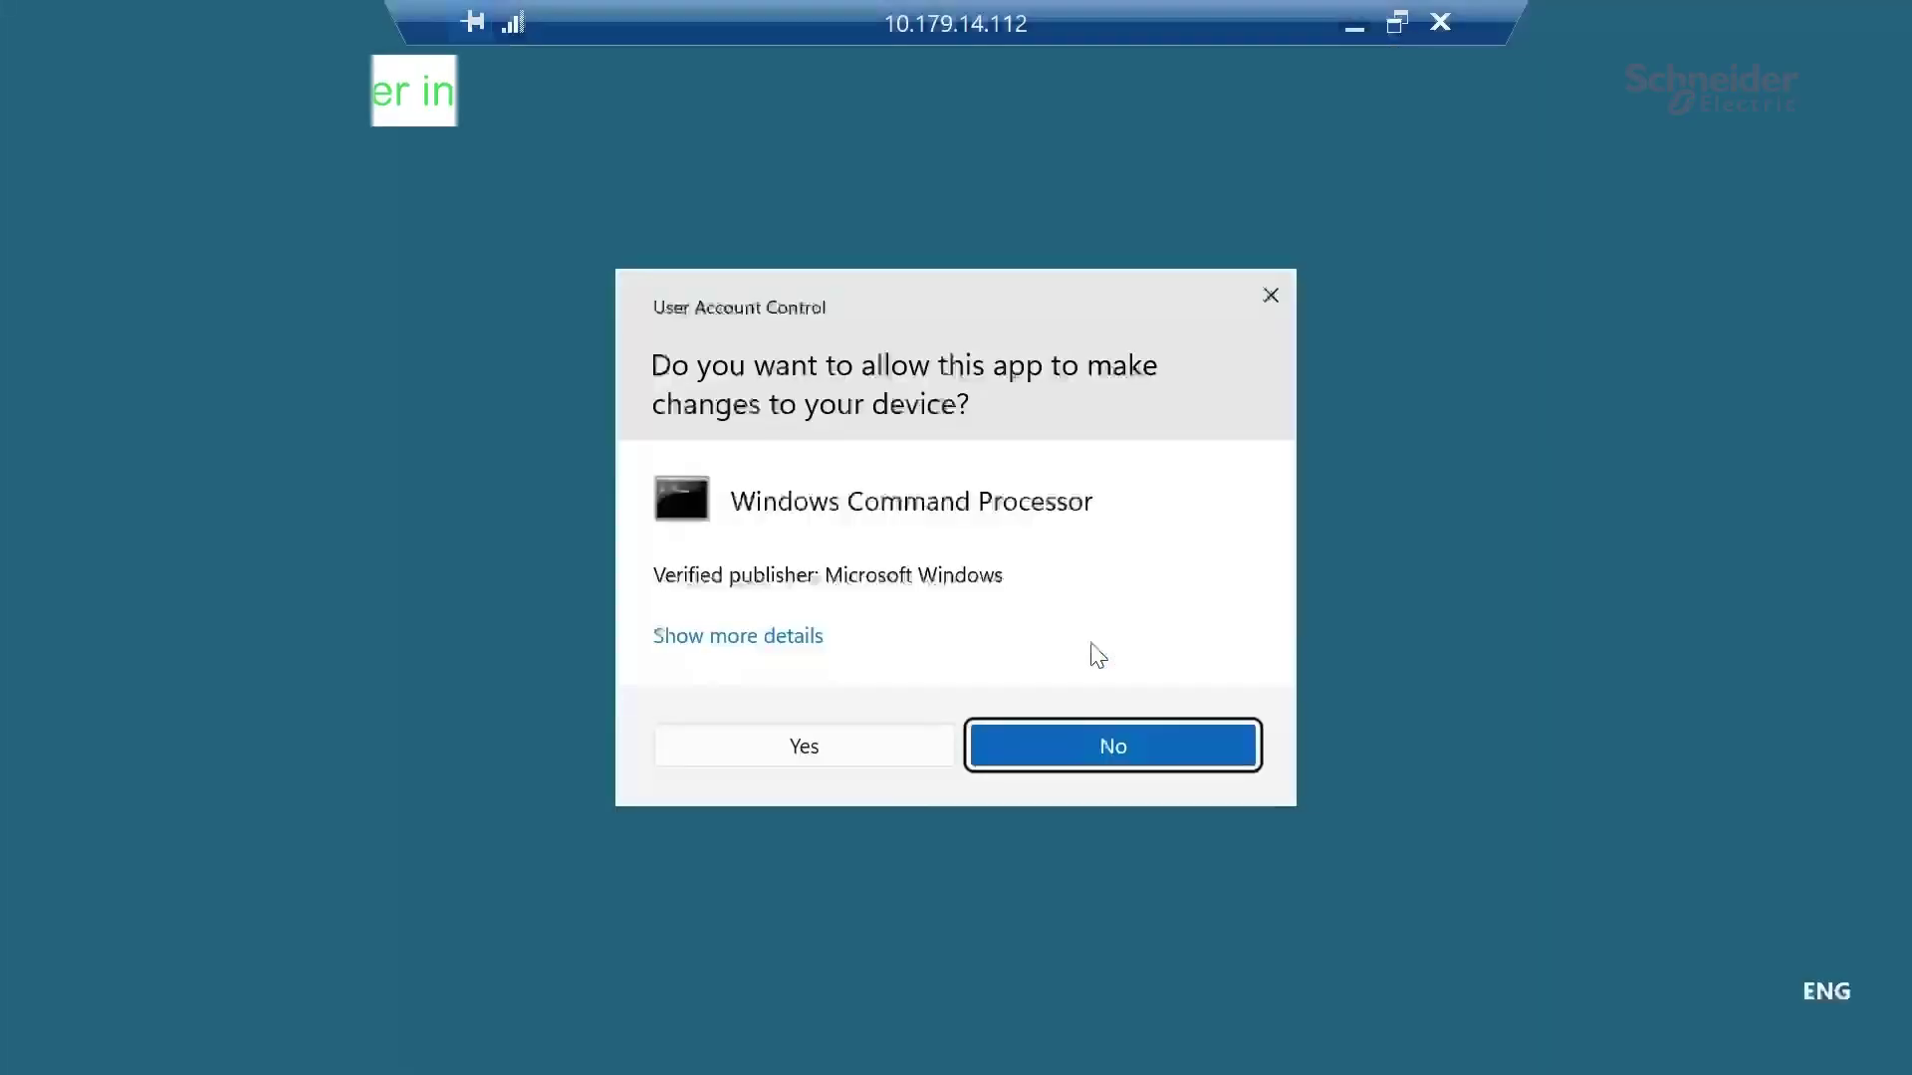
pyautogui.click(858, 744)
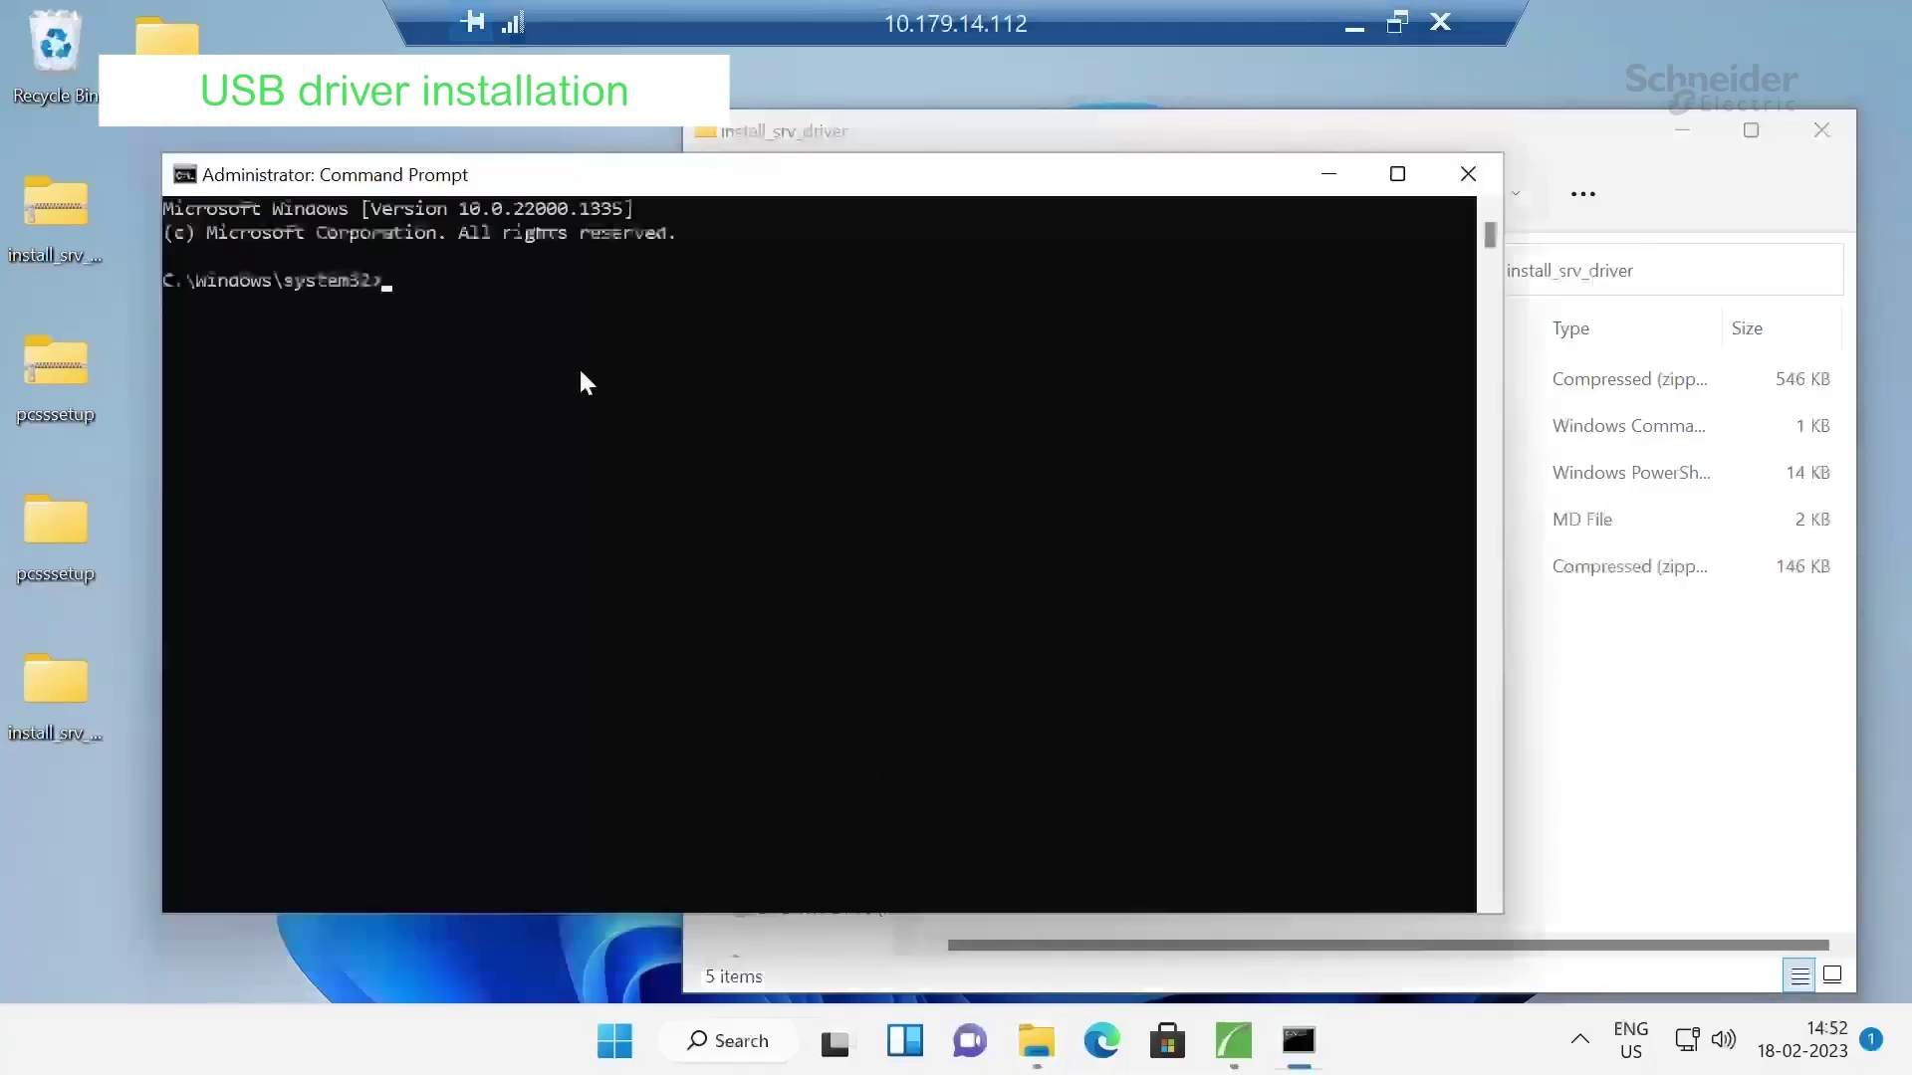
pyautogui.write('cd ')
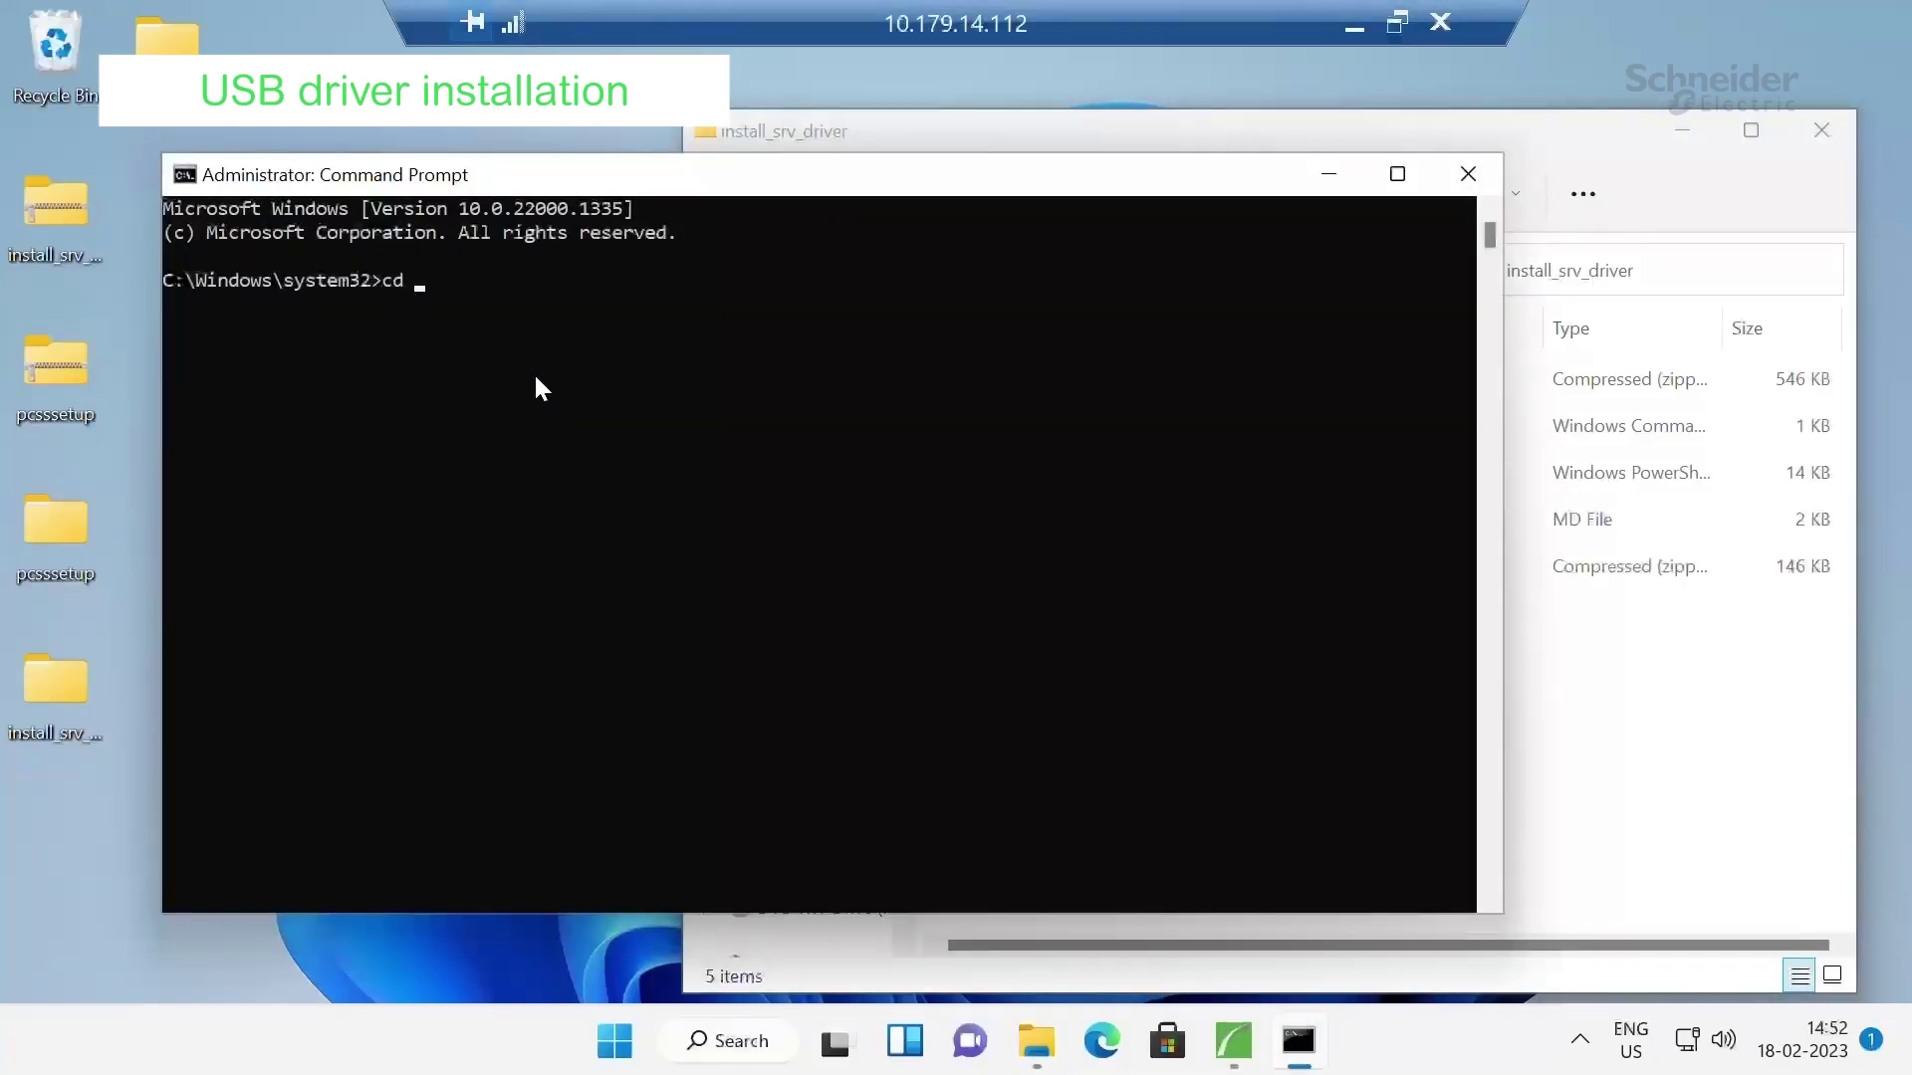
pyautogui.write('..//')
pyautogui.press('Return')
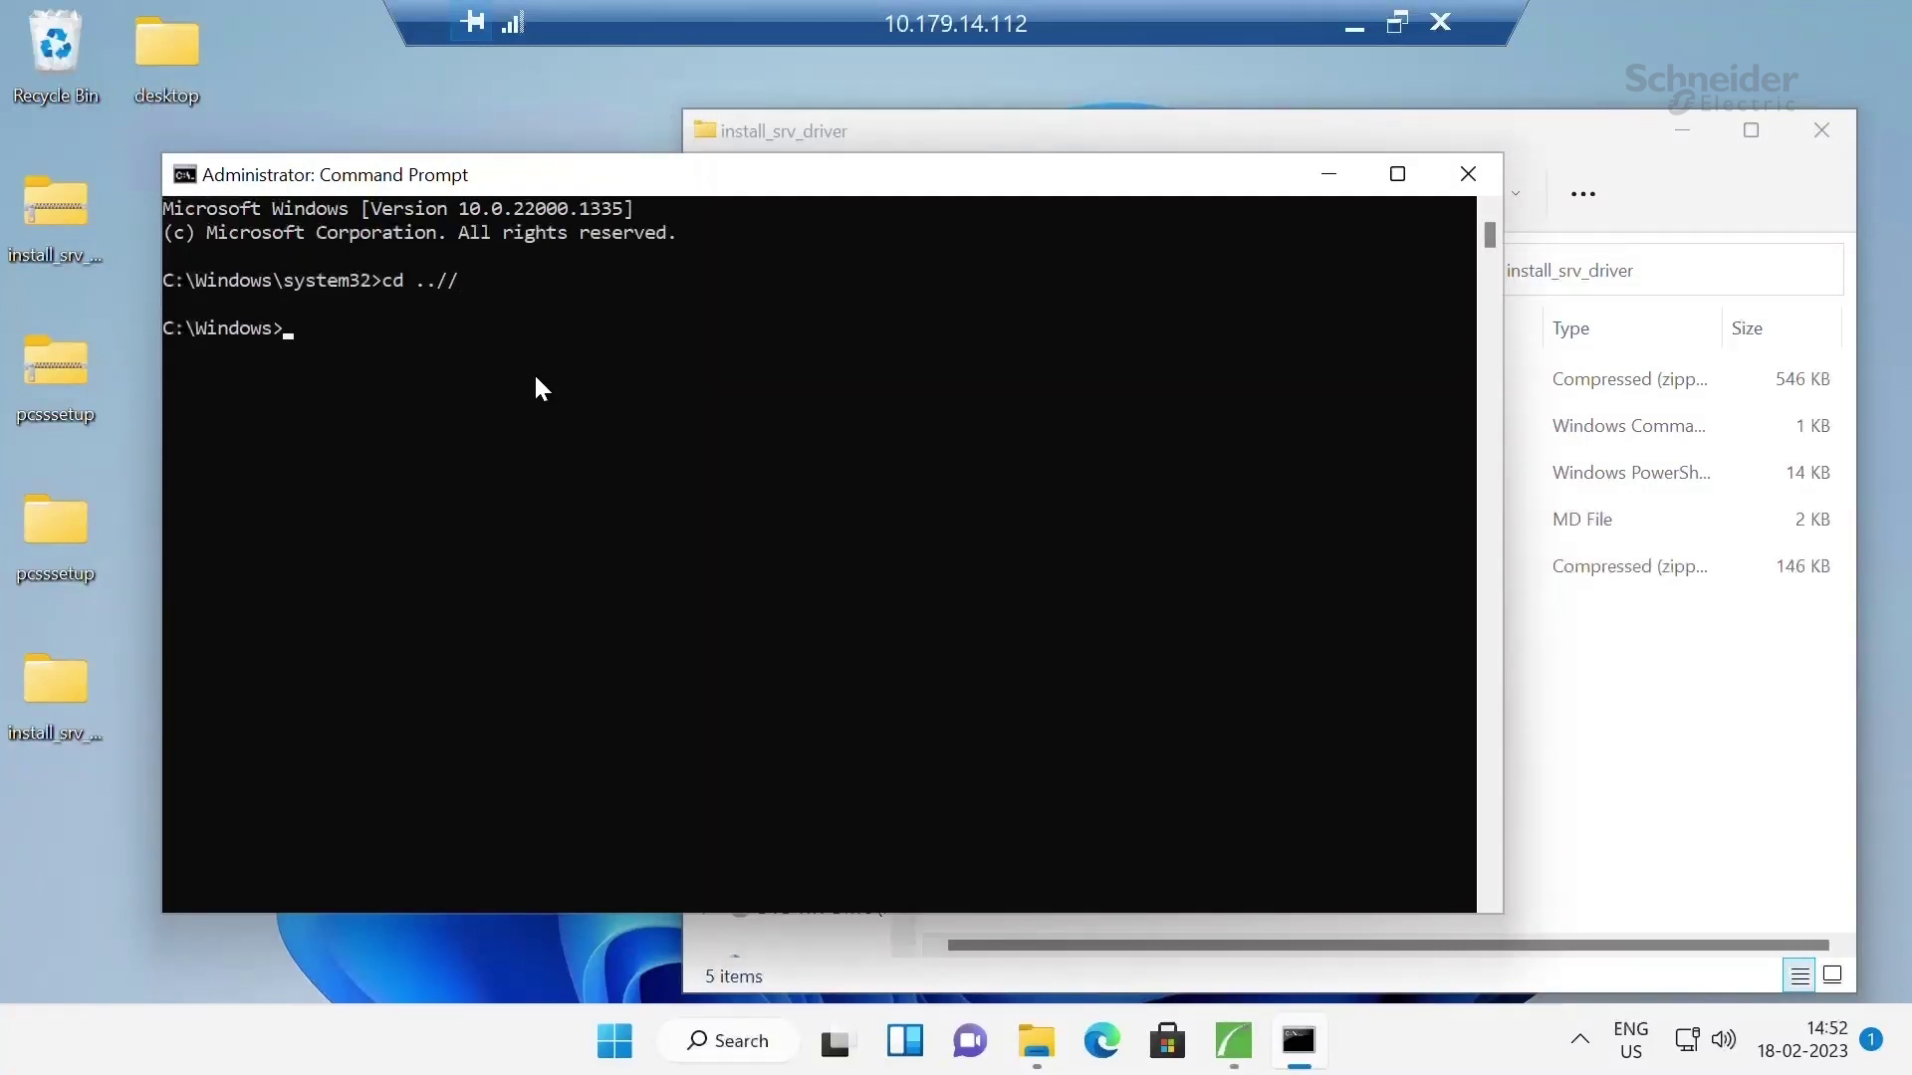
# Change into the install_srv_driver folder using the path copied from Explorer
pyautogui.write('cd')
pyautogui.click(1636, 724)
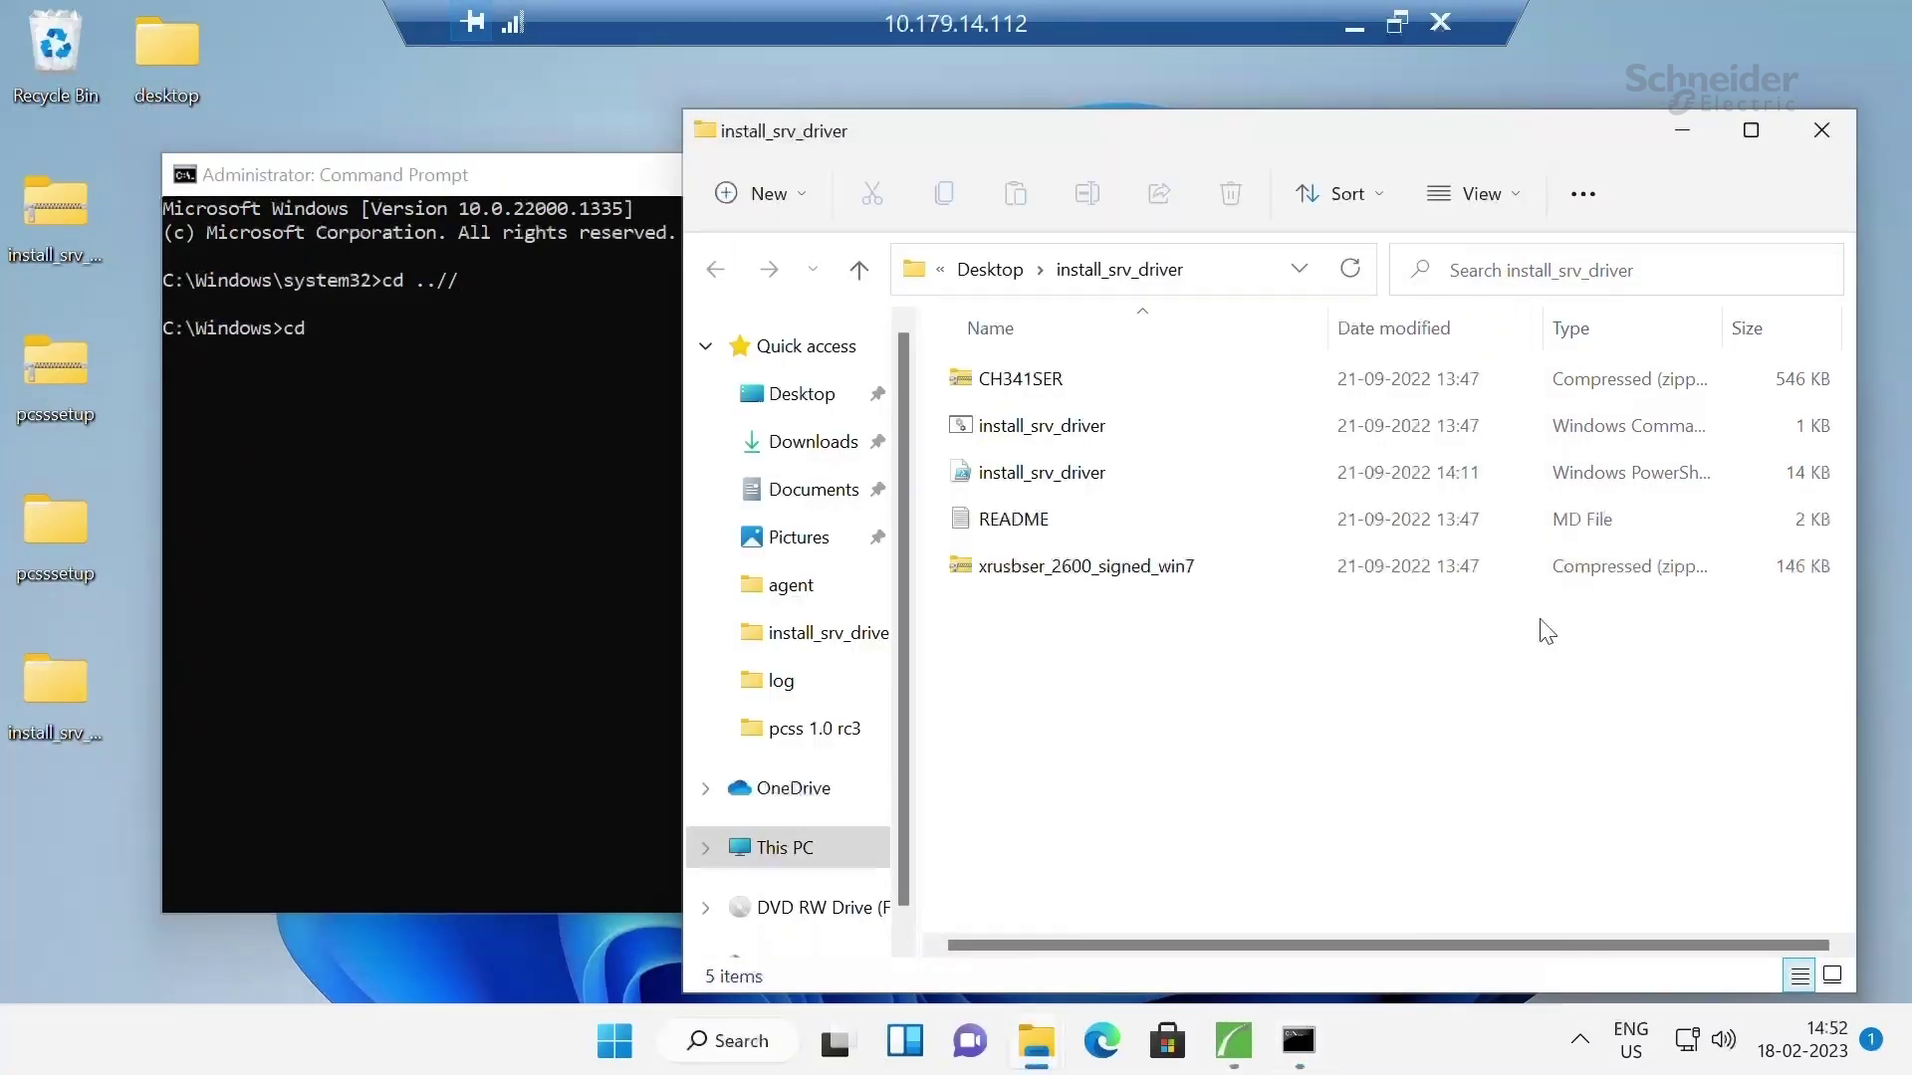
pyautogui.click(1247, 272)
pyautogui.hotkey('ctrl', 'c')
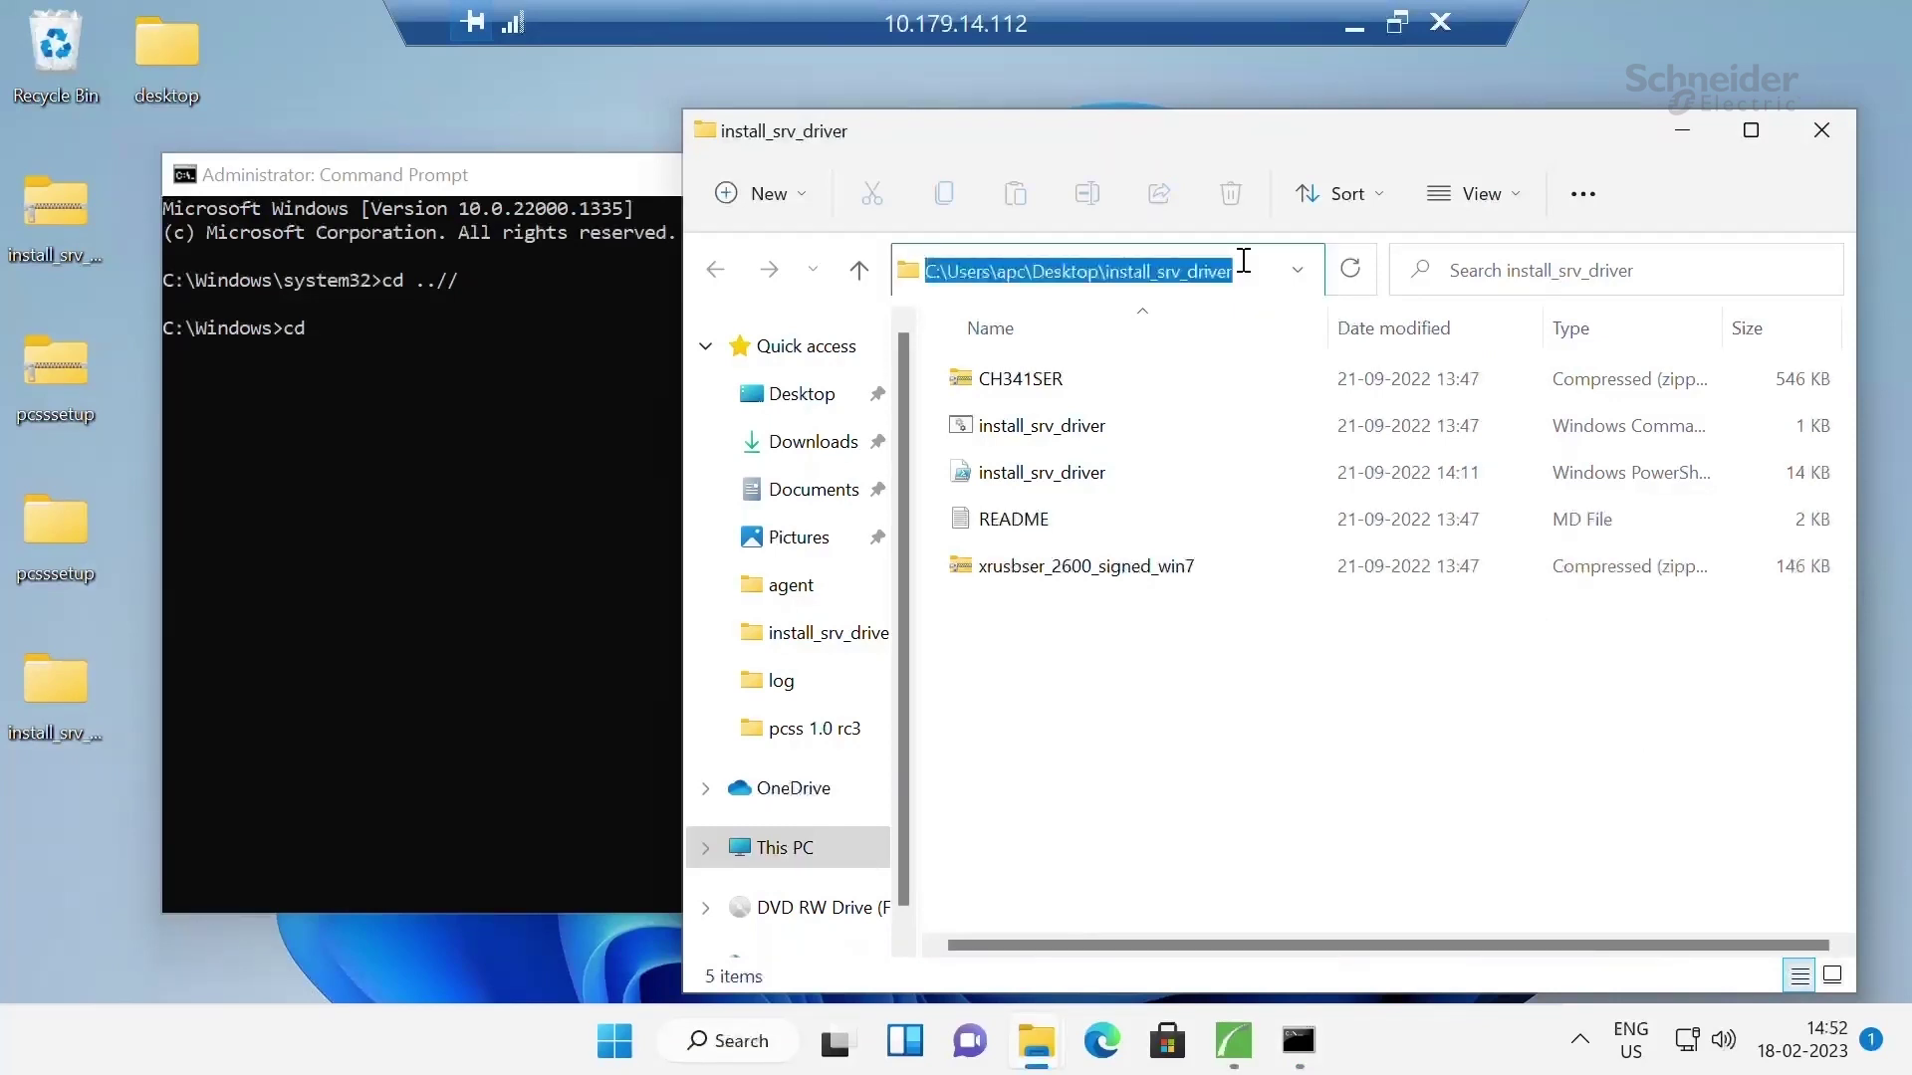
pyautogui.click(396, 415)
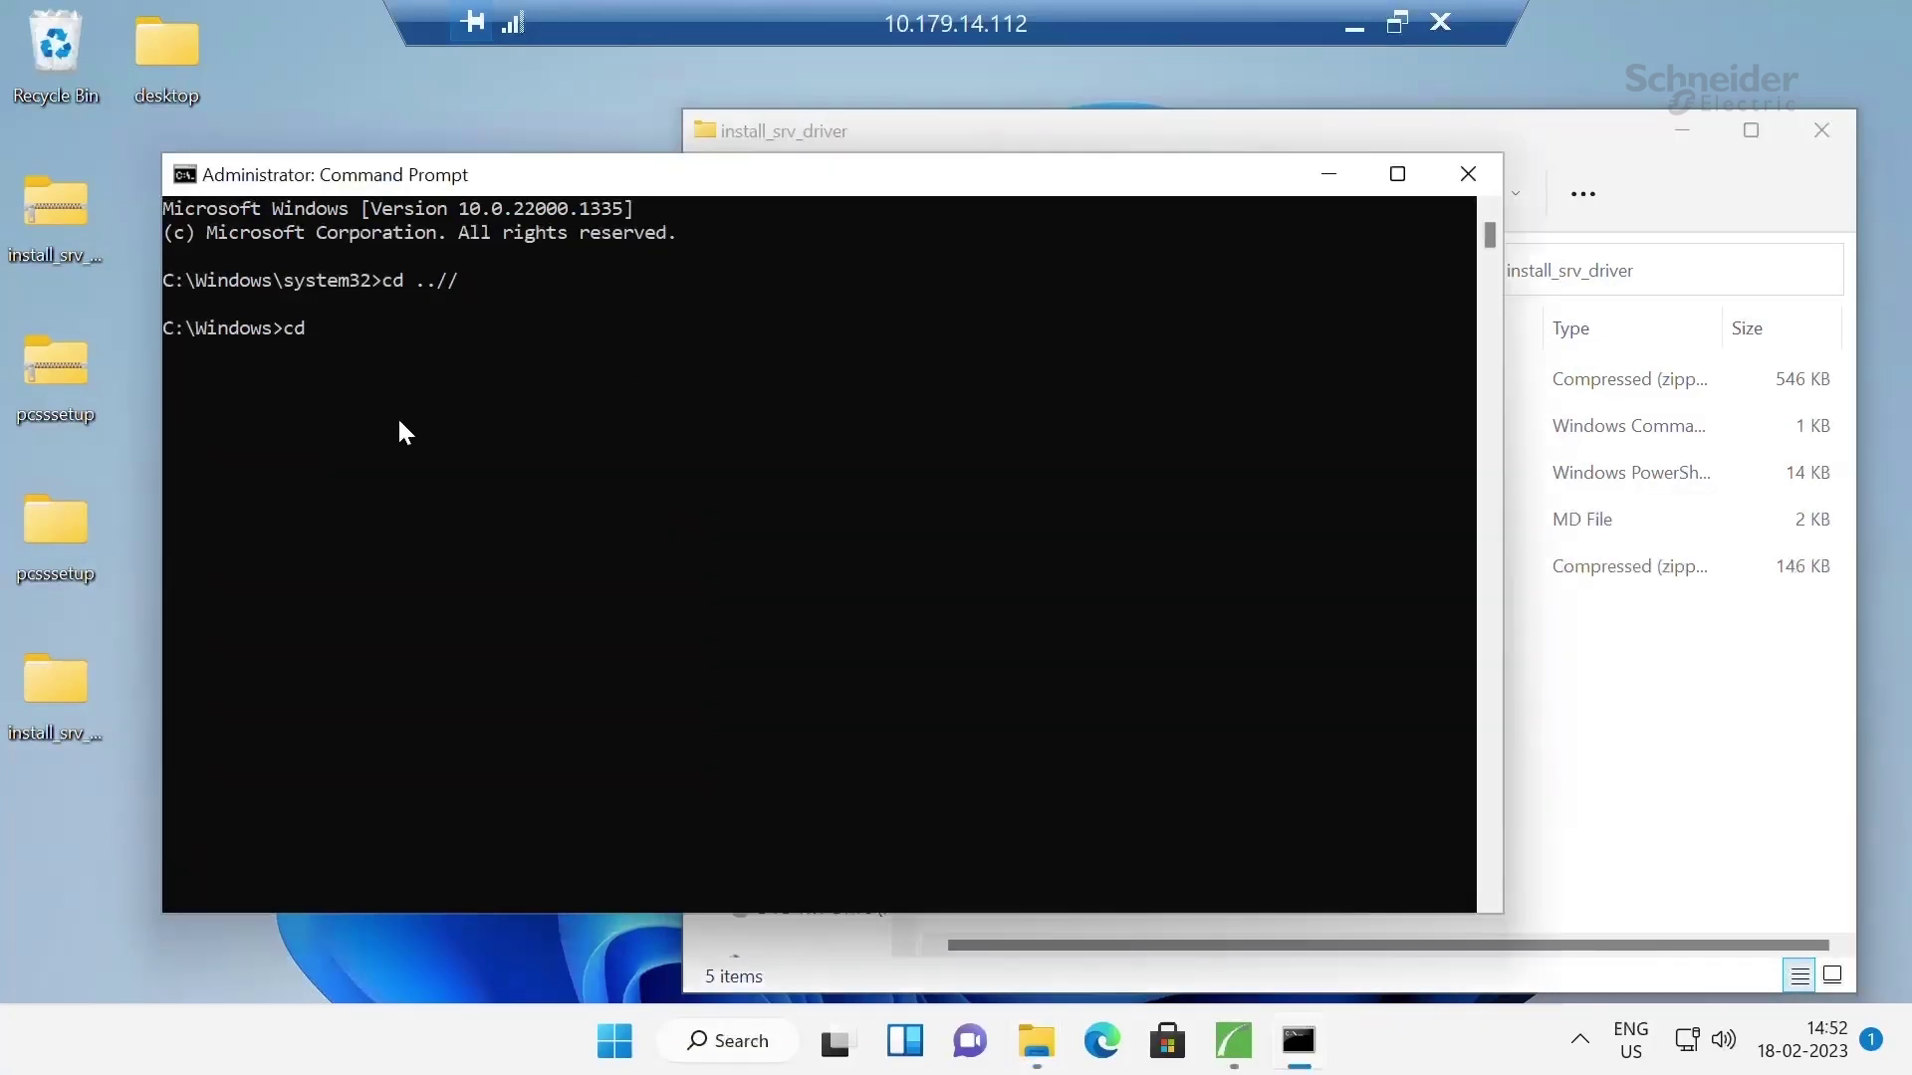
pyautogui.write('cd')
pyautogui.hotkey('ctrl', 'v')
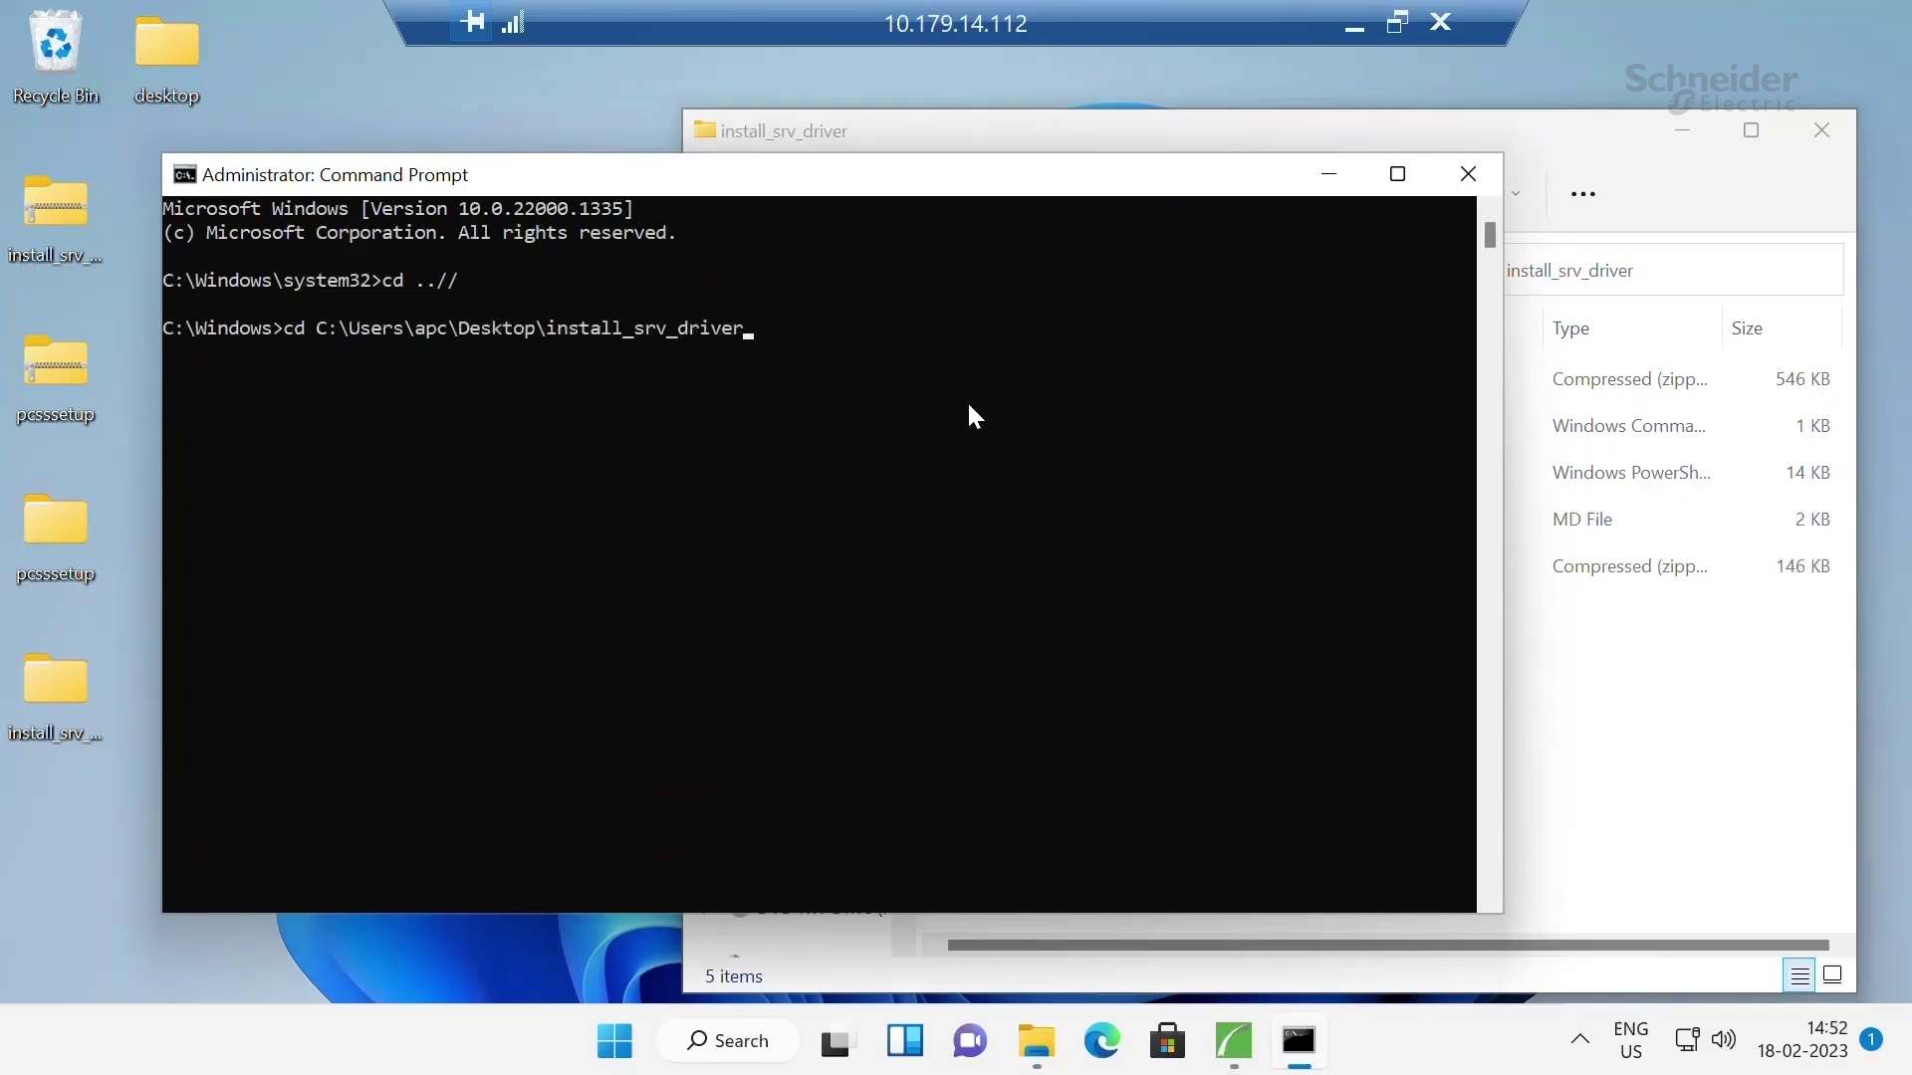
pyautogui.press('Return')
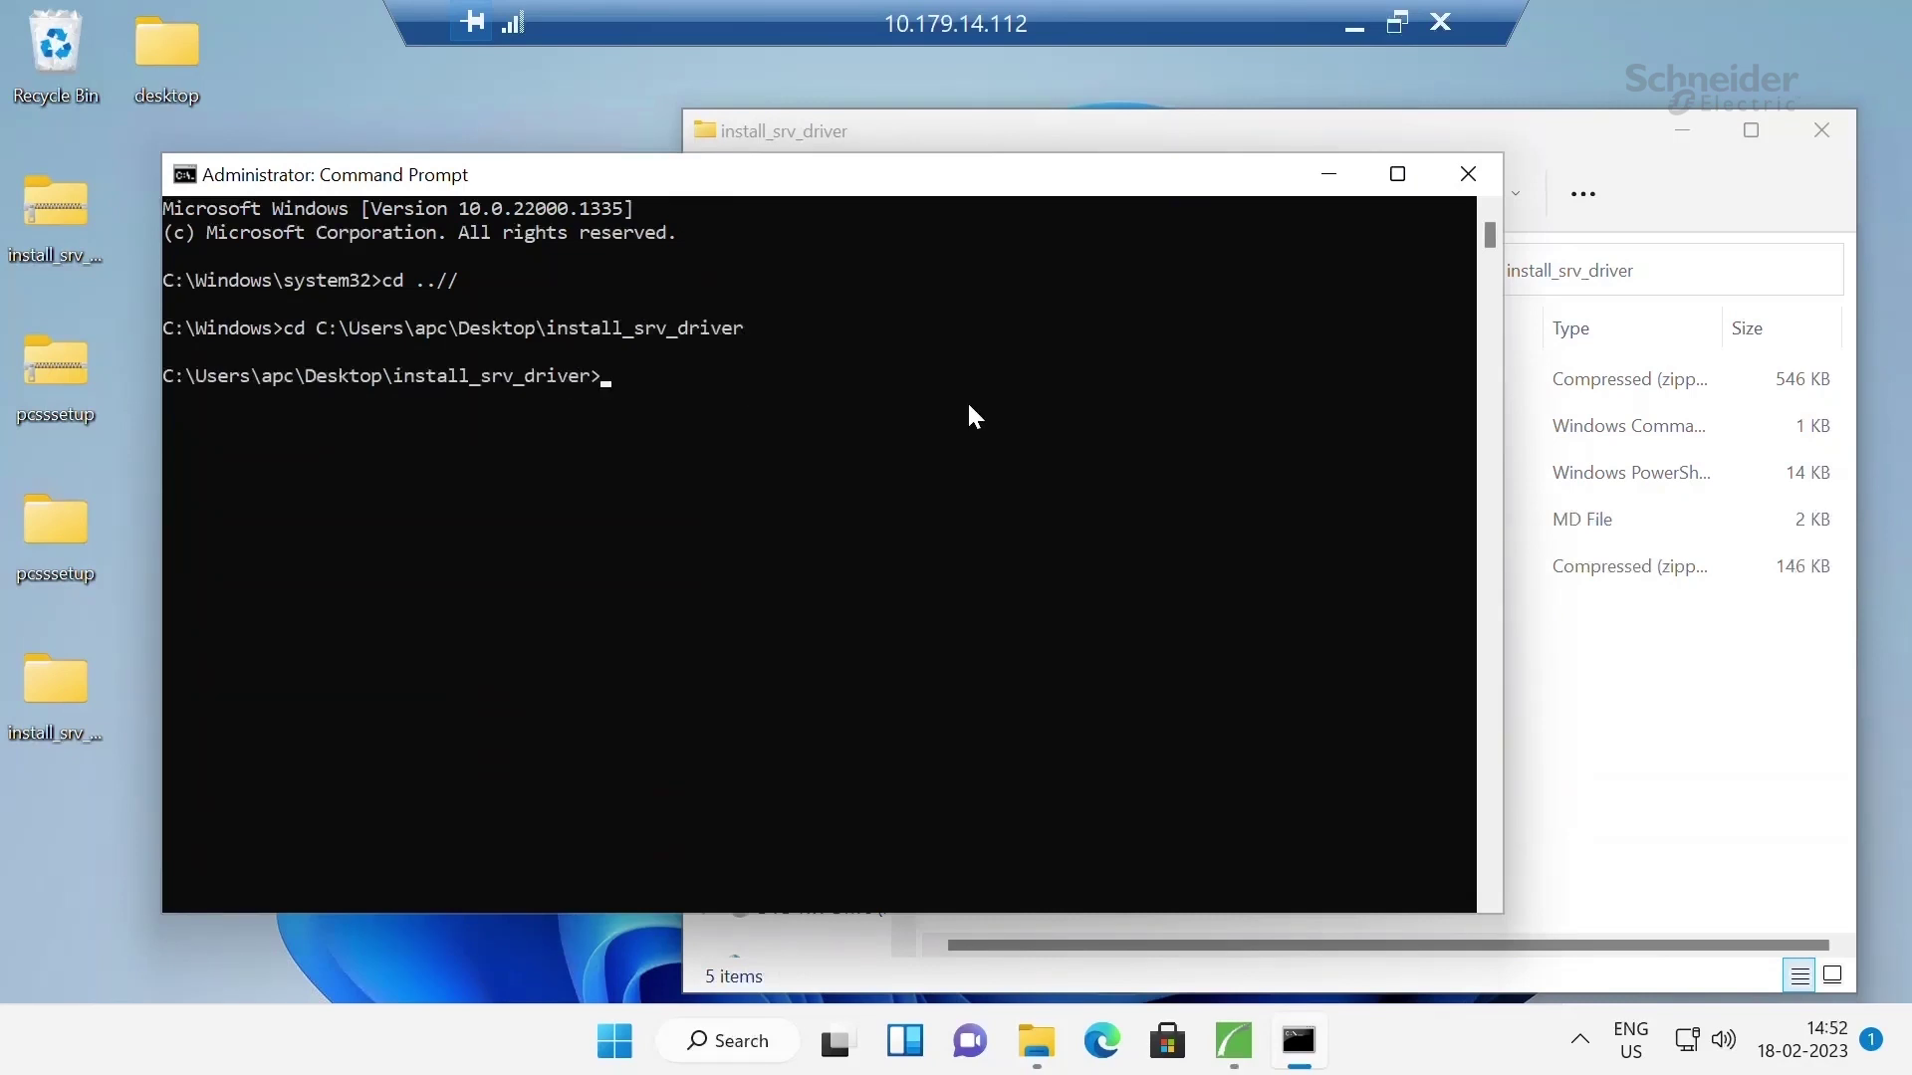
# Run install_srv_driver and mark the line confirming the Easy UPS drivers installed
pyautogui.write('install_srv_driver')
pyautogui.press('Return')
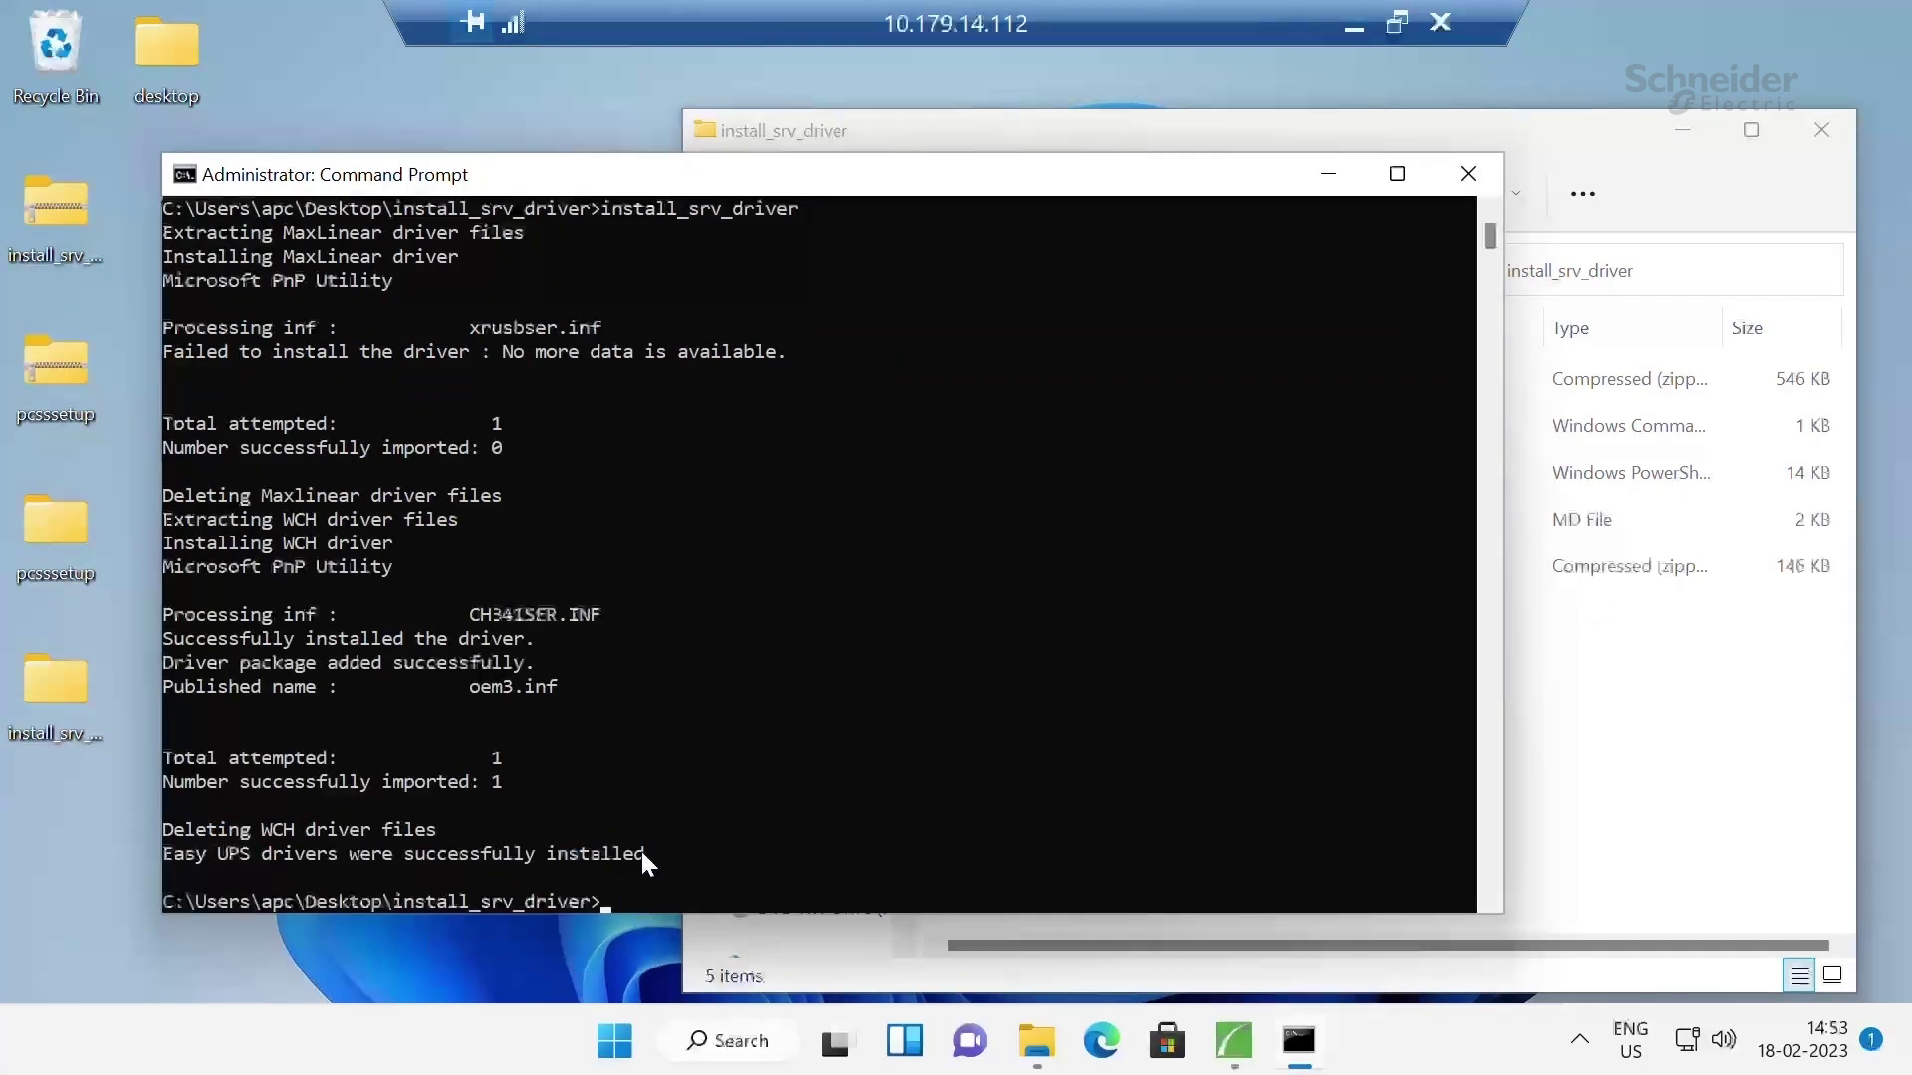
pyautogui.moveTo(642, 853); pyautogui.dragTo(177, 851)
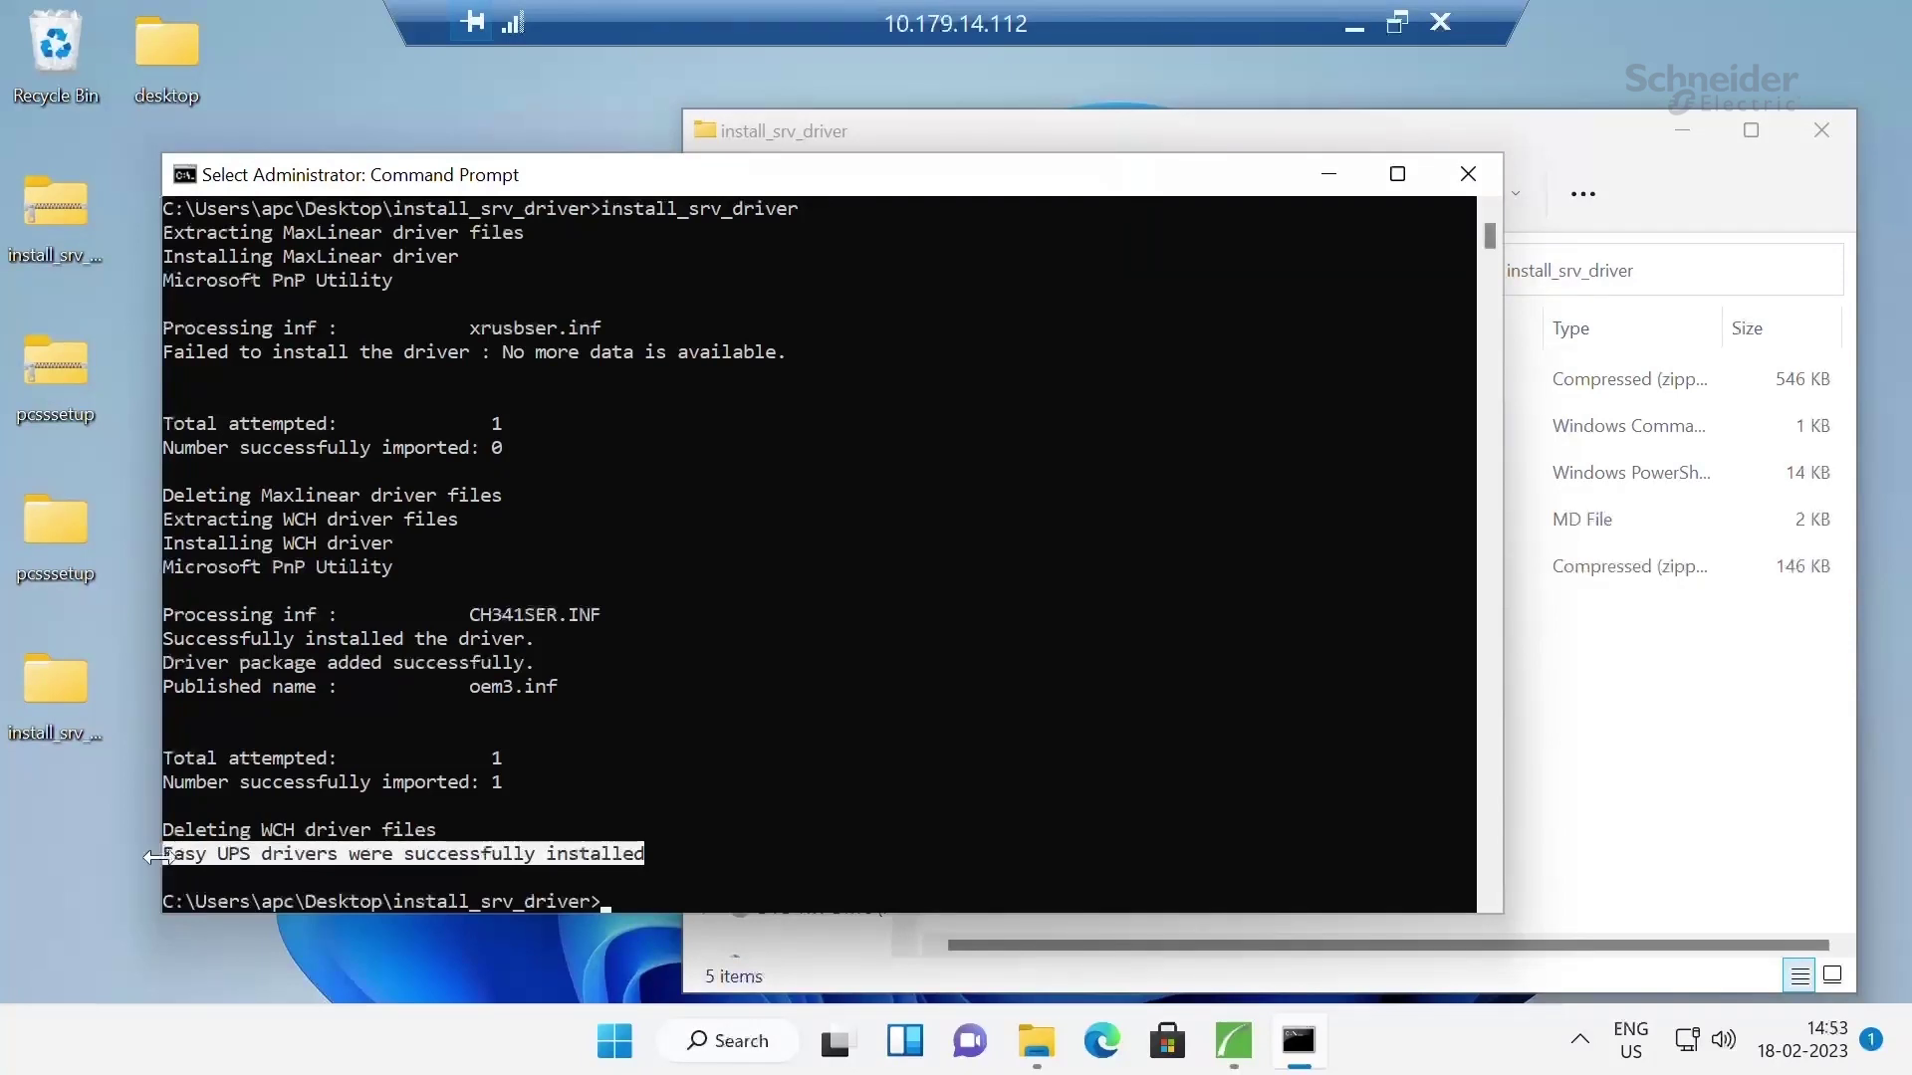
# Set COM1 as the communication port and keep the default install folder
pyautogui.click(1325, 191)
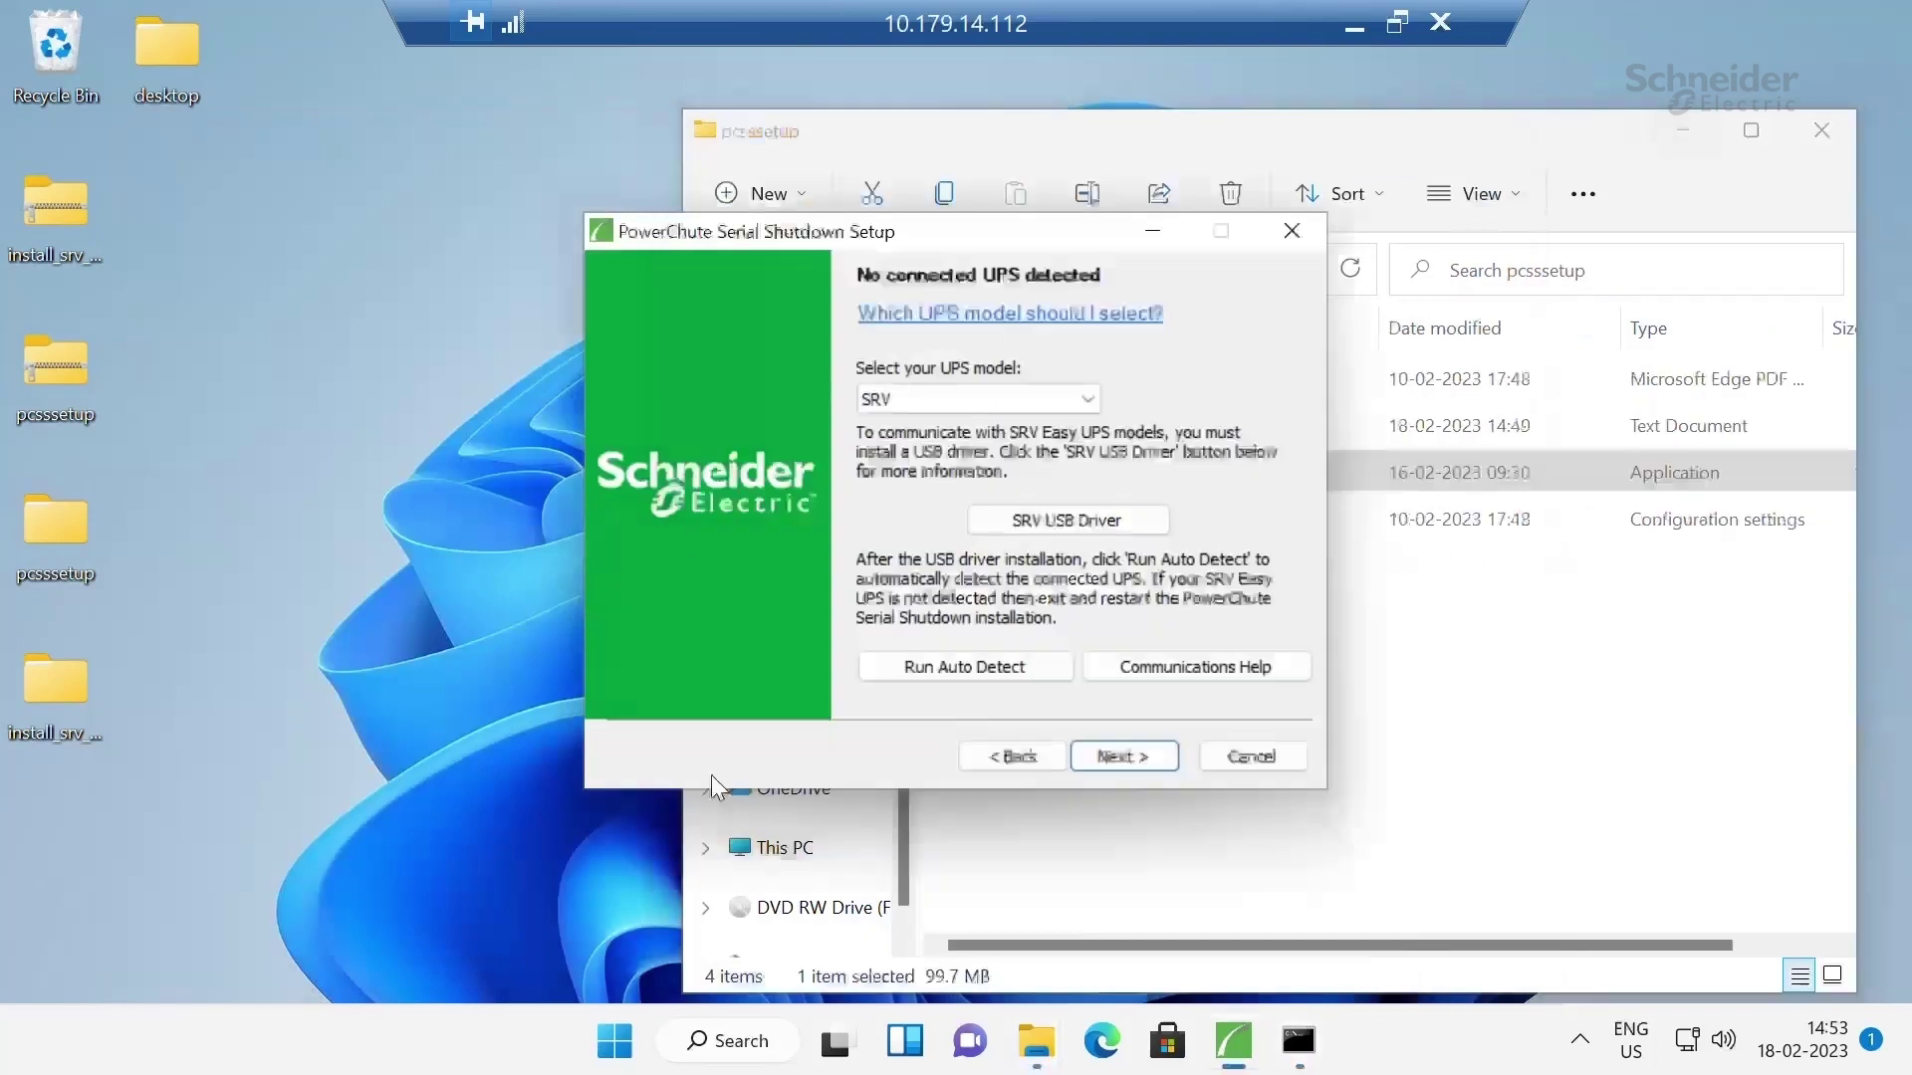
pyautogui.click(1139, 753)
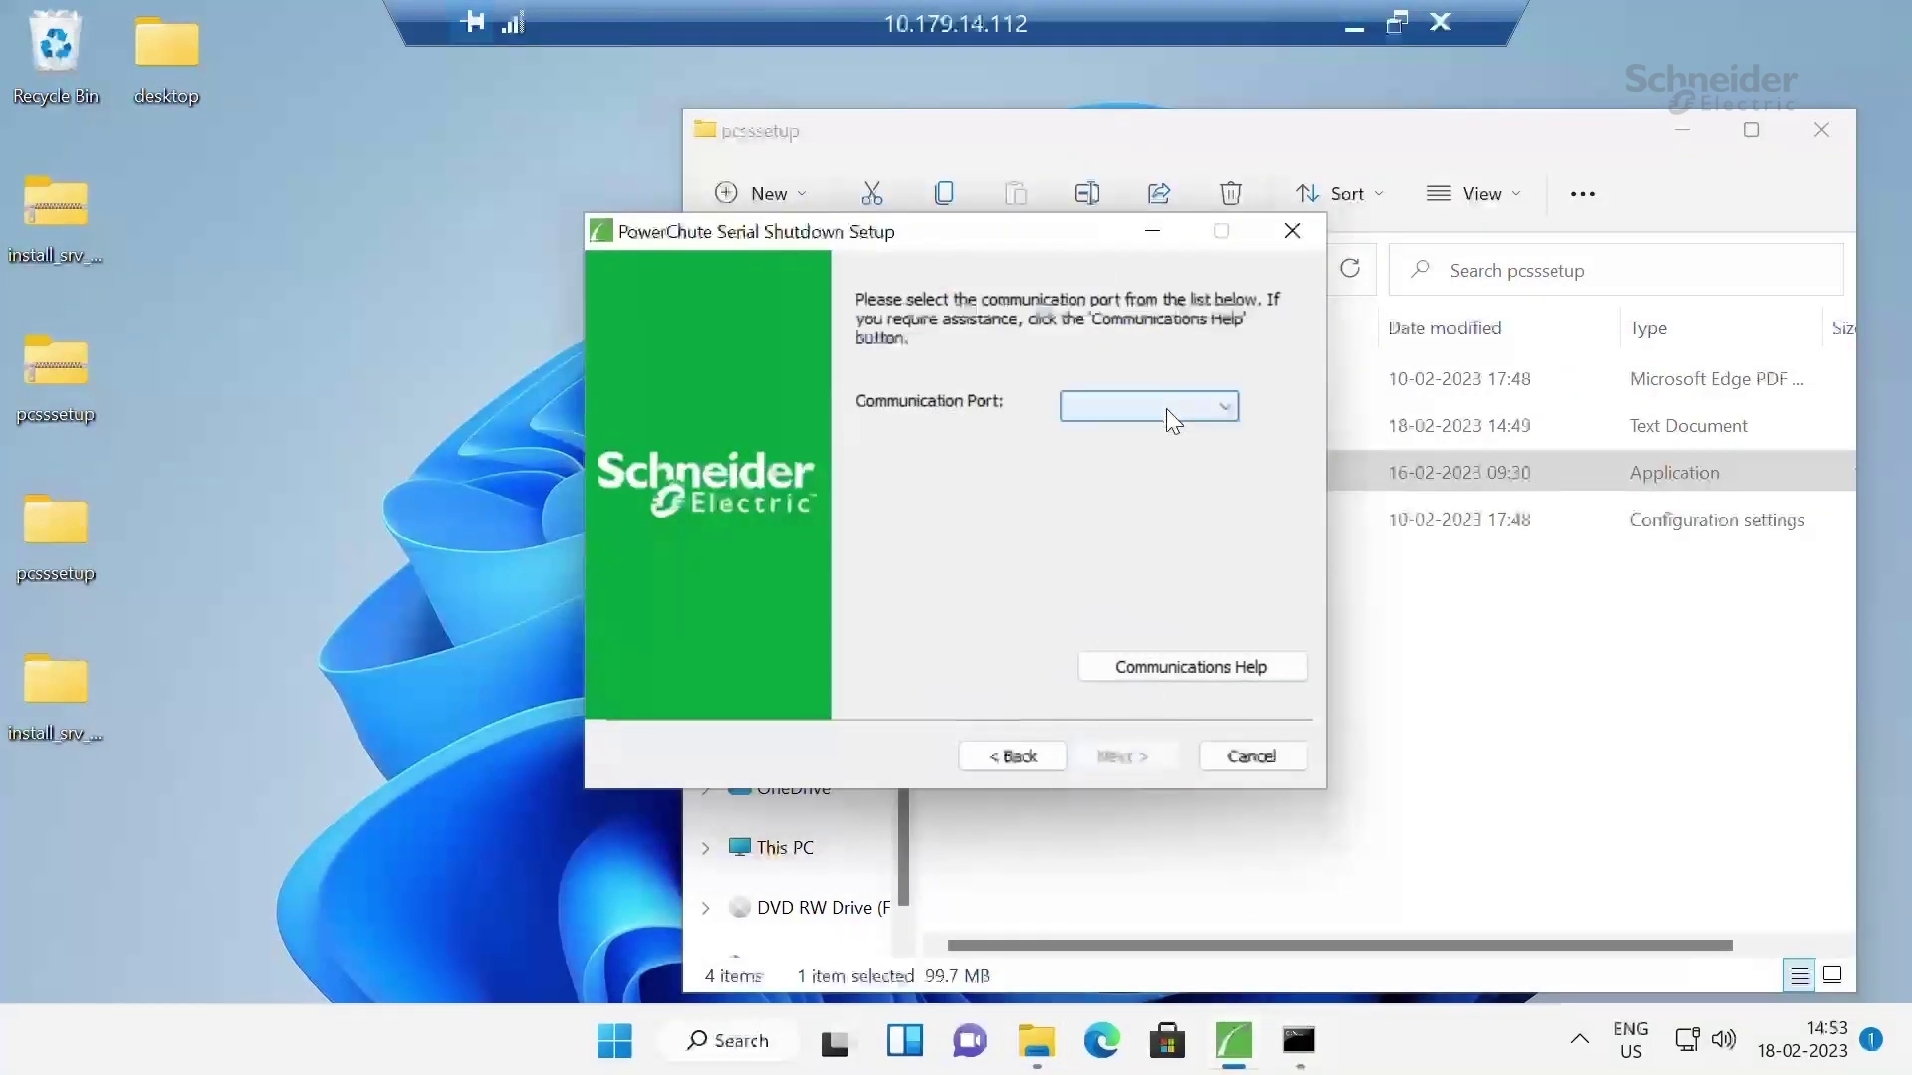
pyautogui.click(1167, 408)
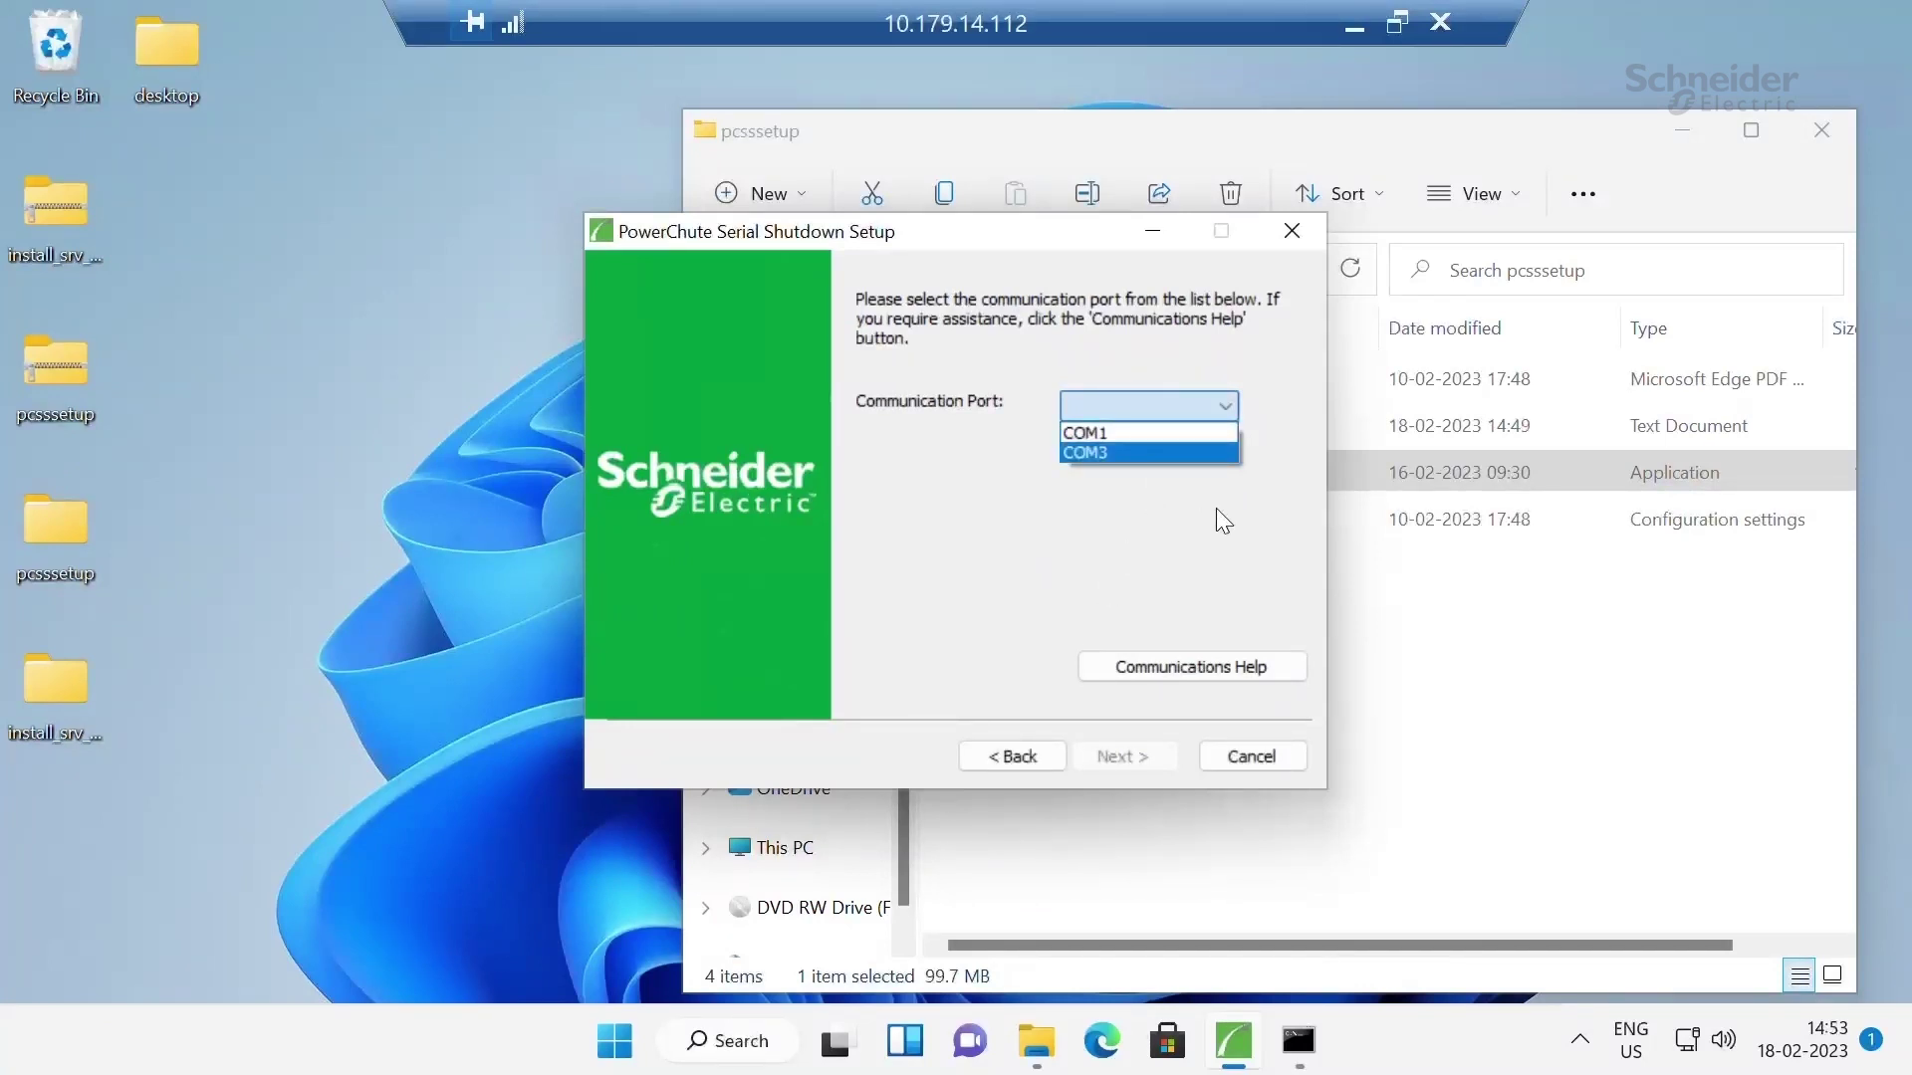
pyautogui.click(1160, 433)
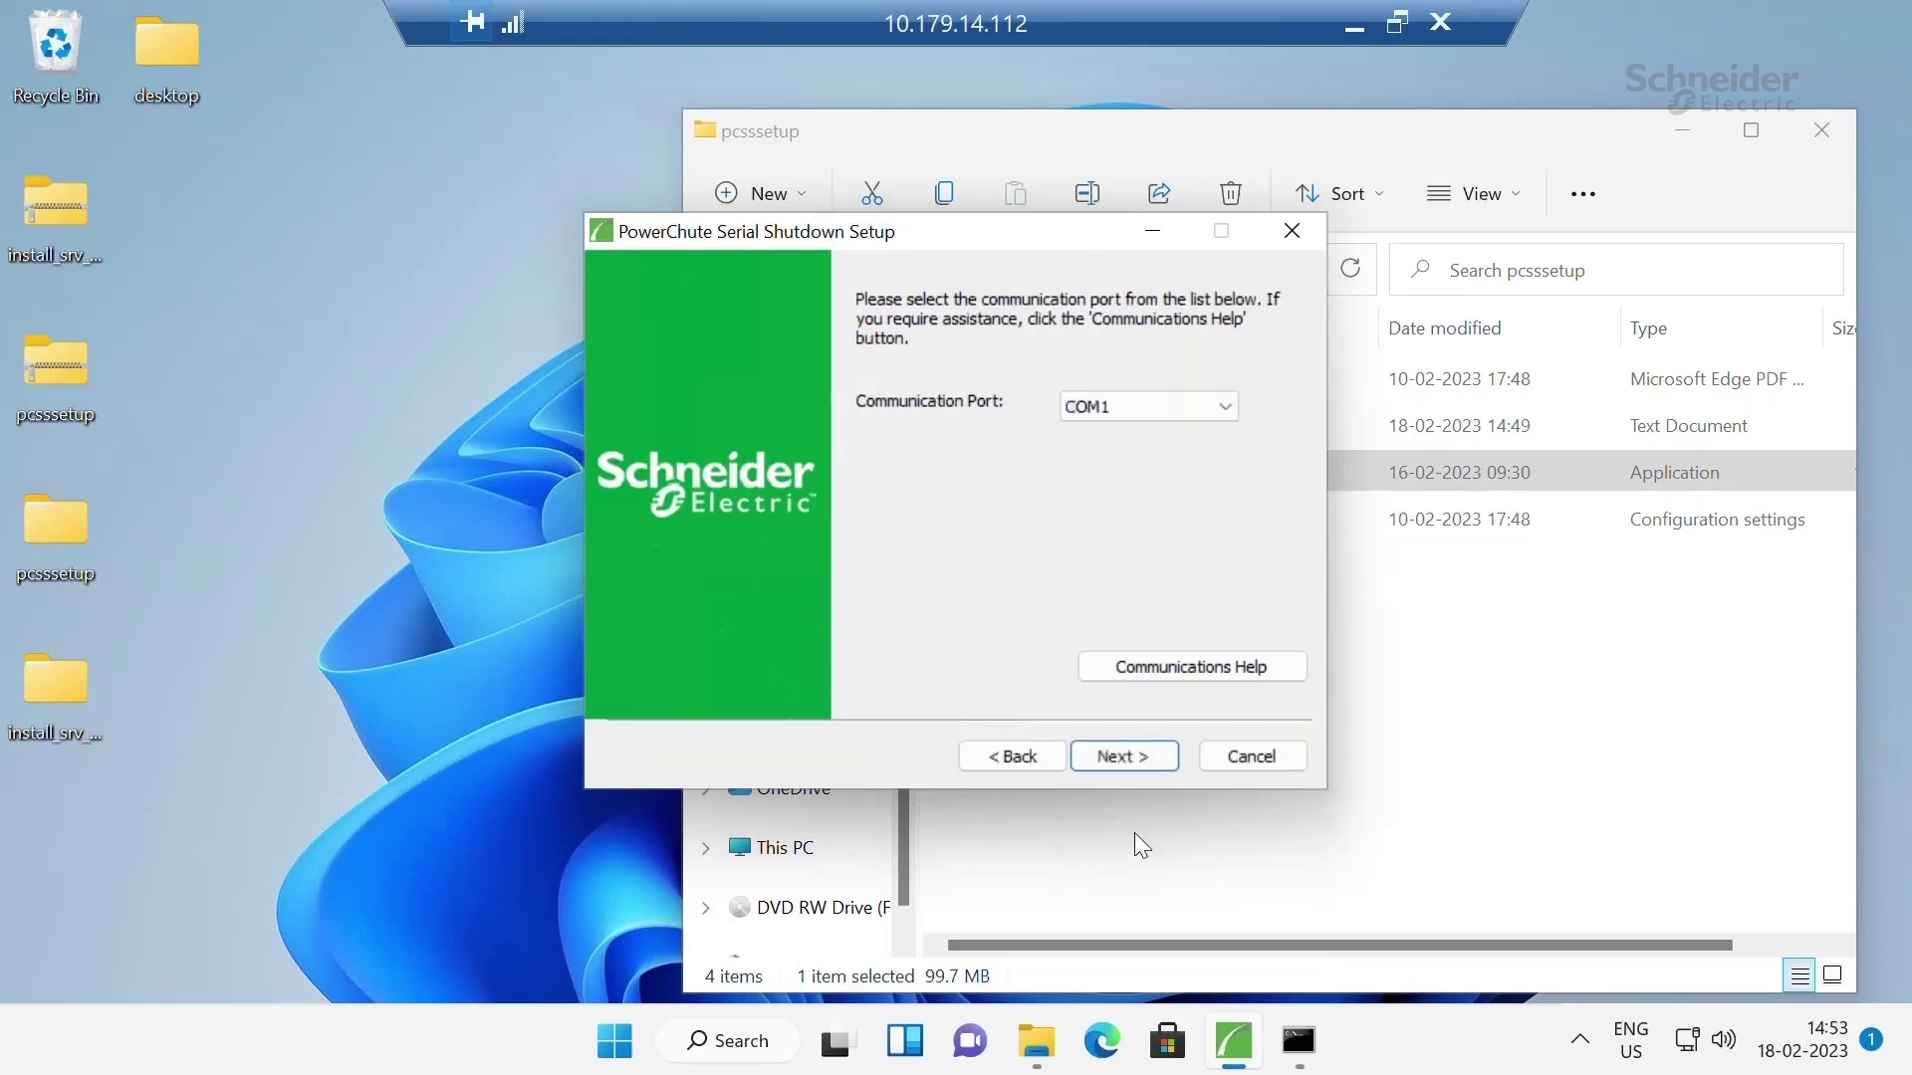
pyautogui.click(1146, 749)
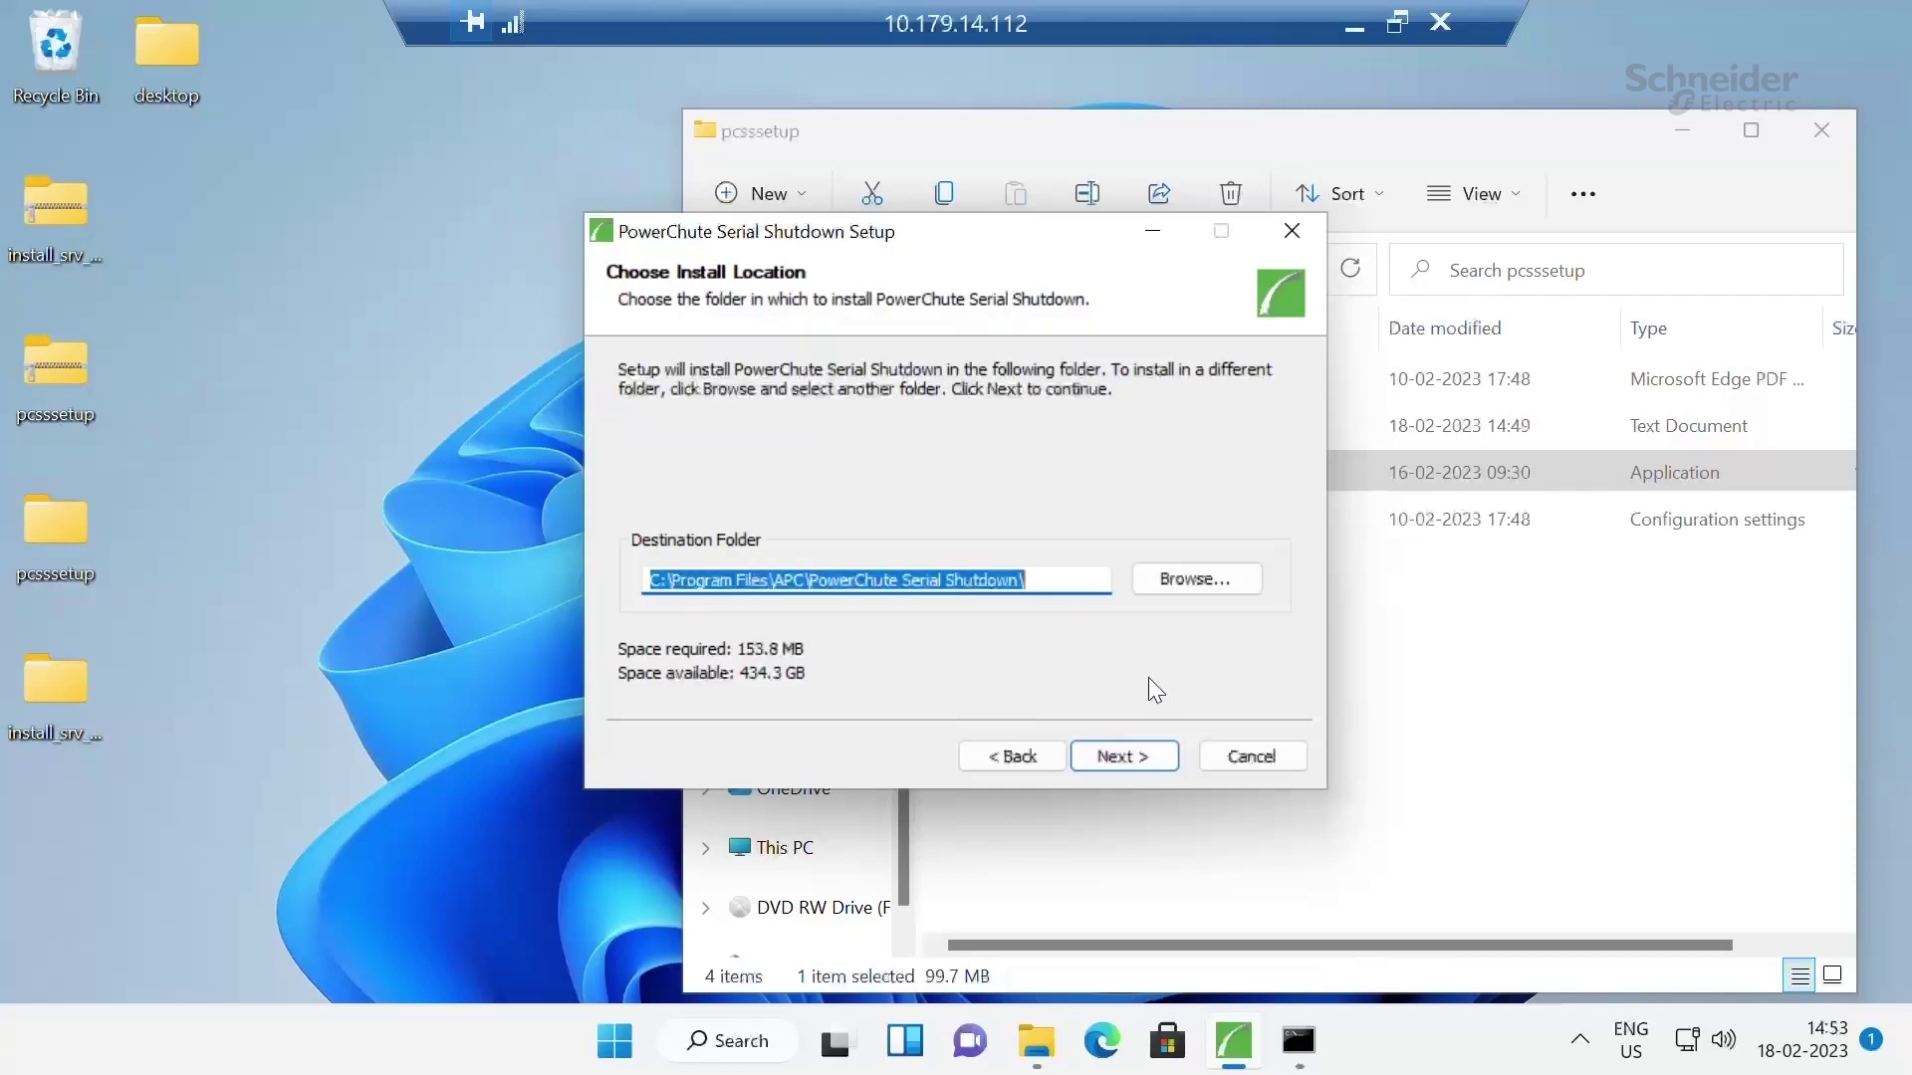
pyautogui.click(1125, 757)
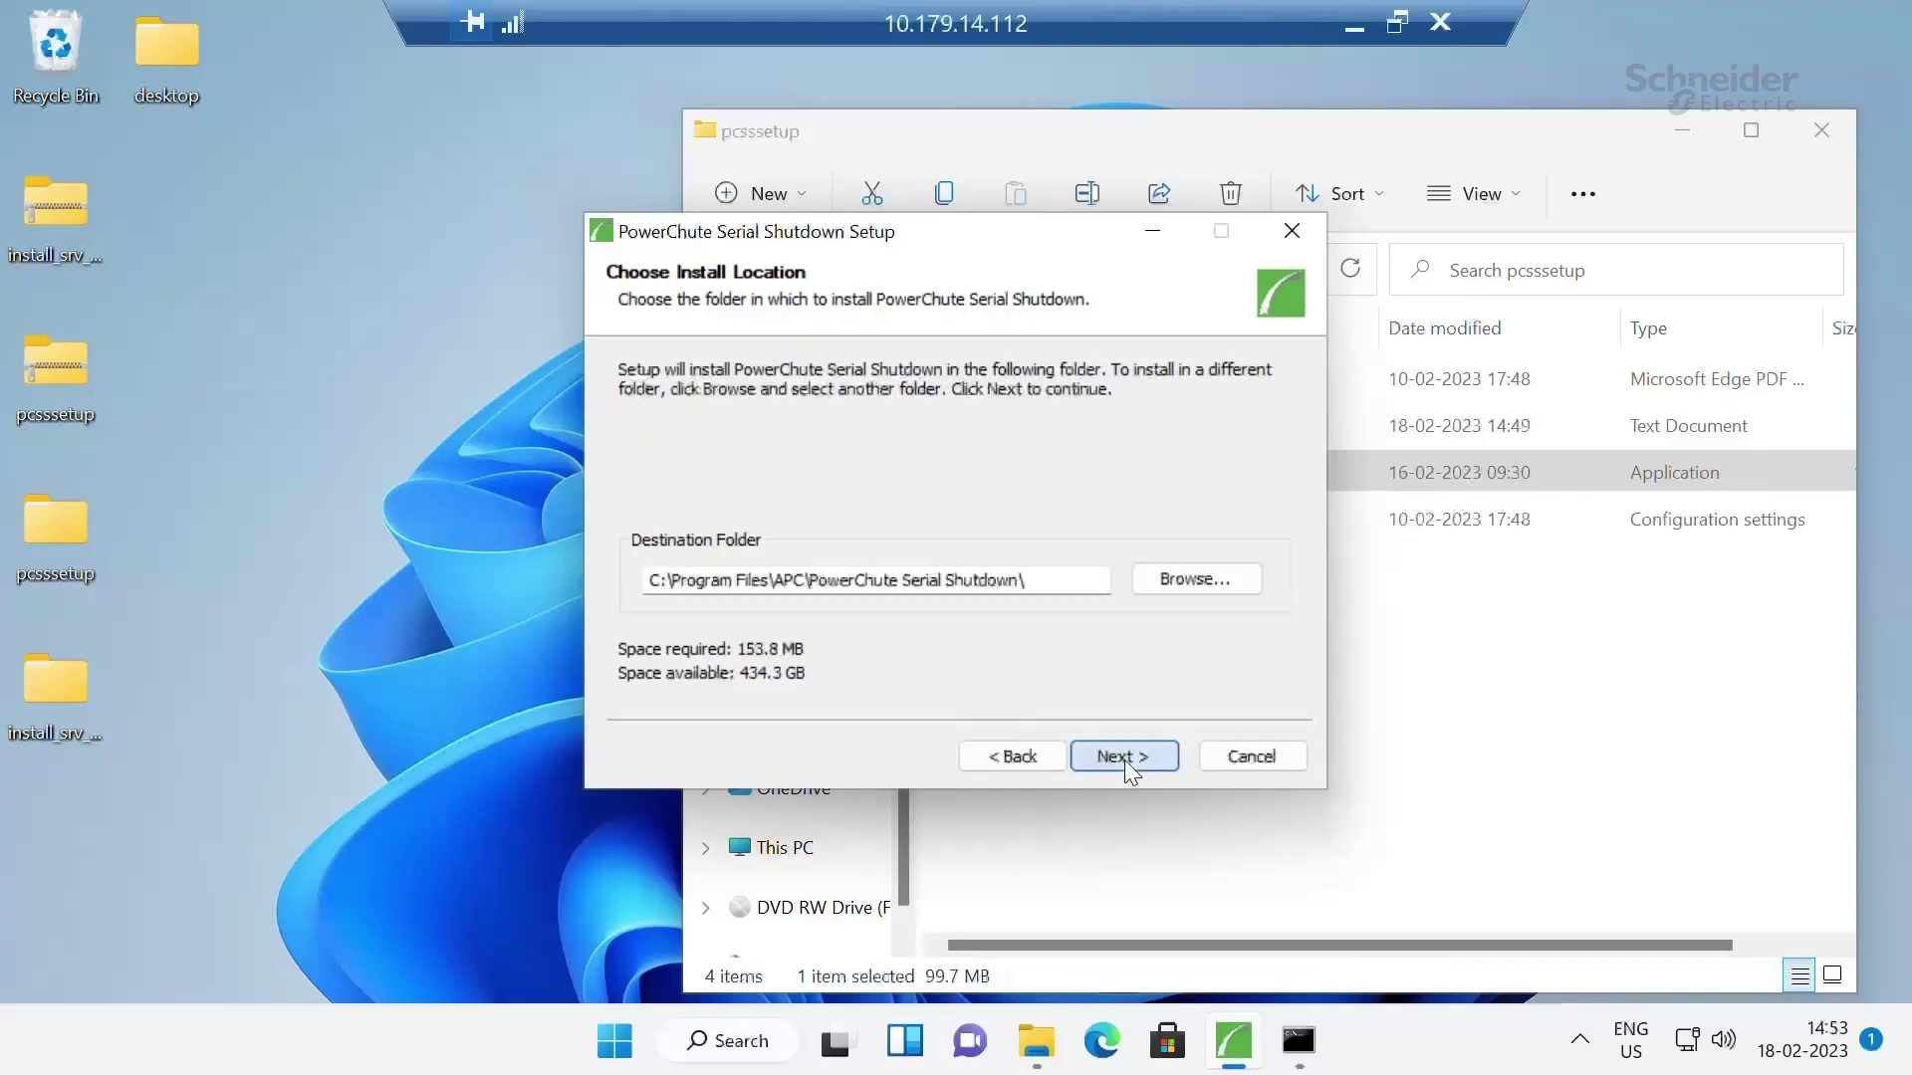
# Enter the username and password, confirm it, and start the installation
pyautogui.click(1151, 356)
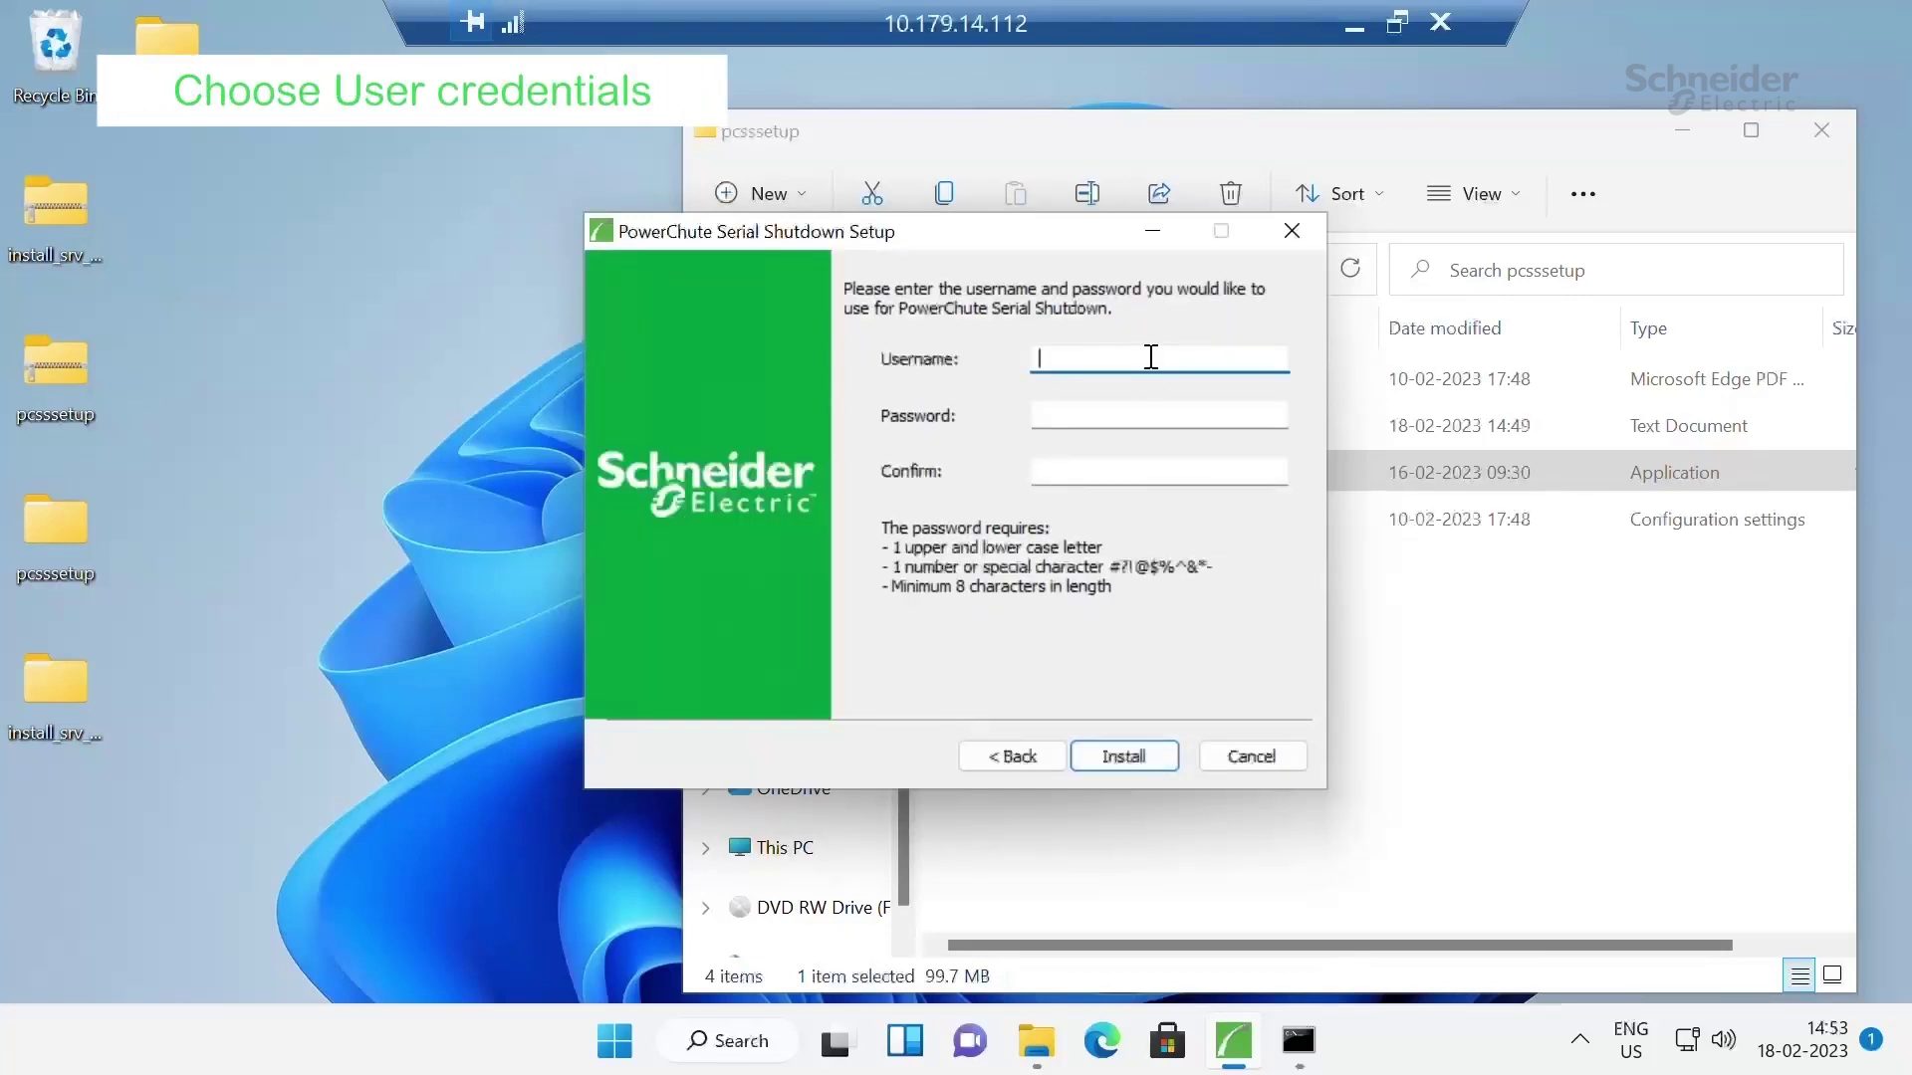
pyautogui.write('username1')
pyautogui.press('Tab')
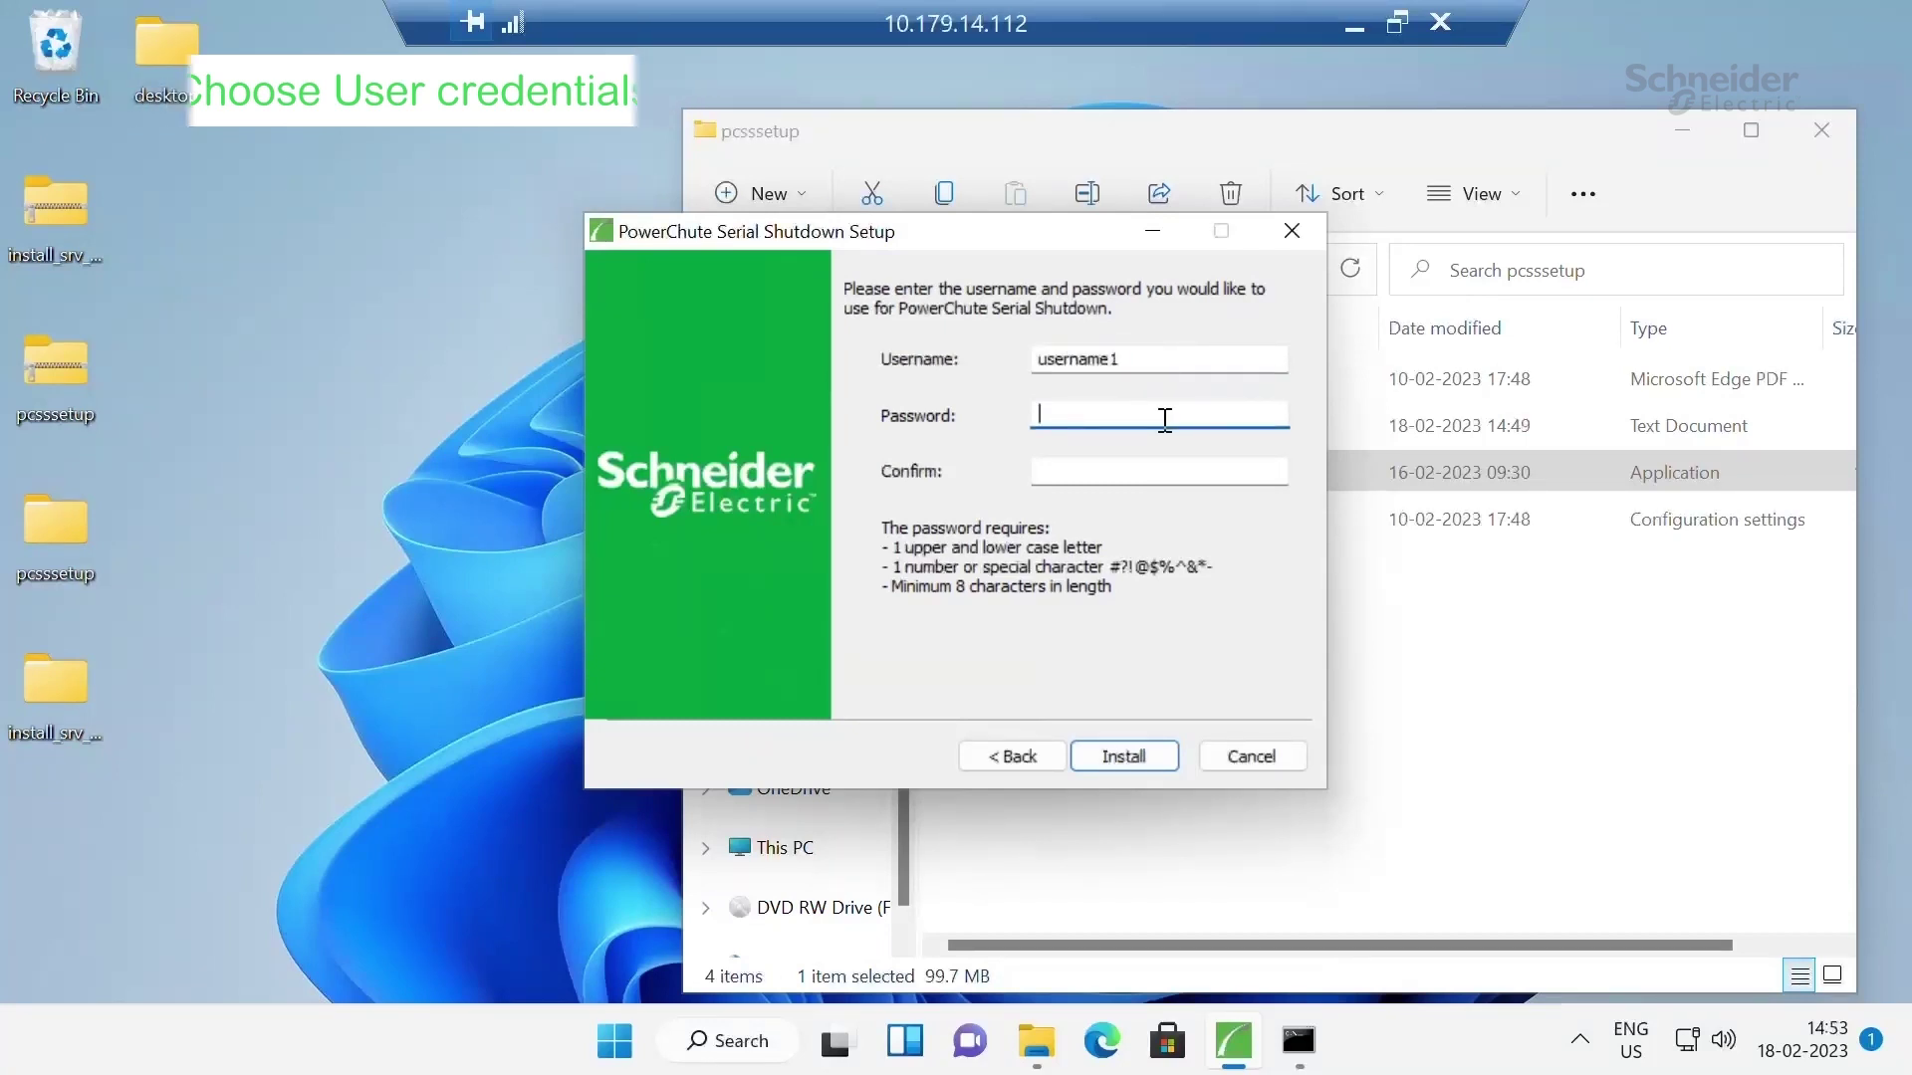
pyautogui.write('Passw')
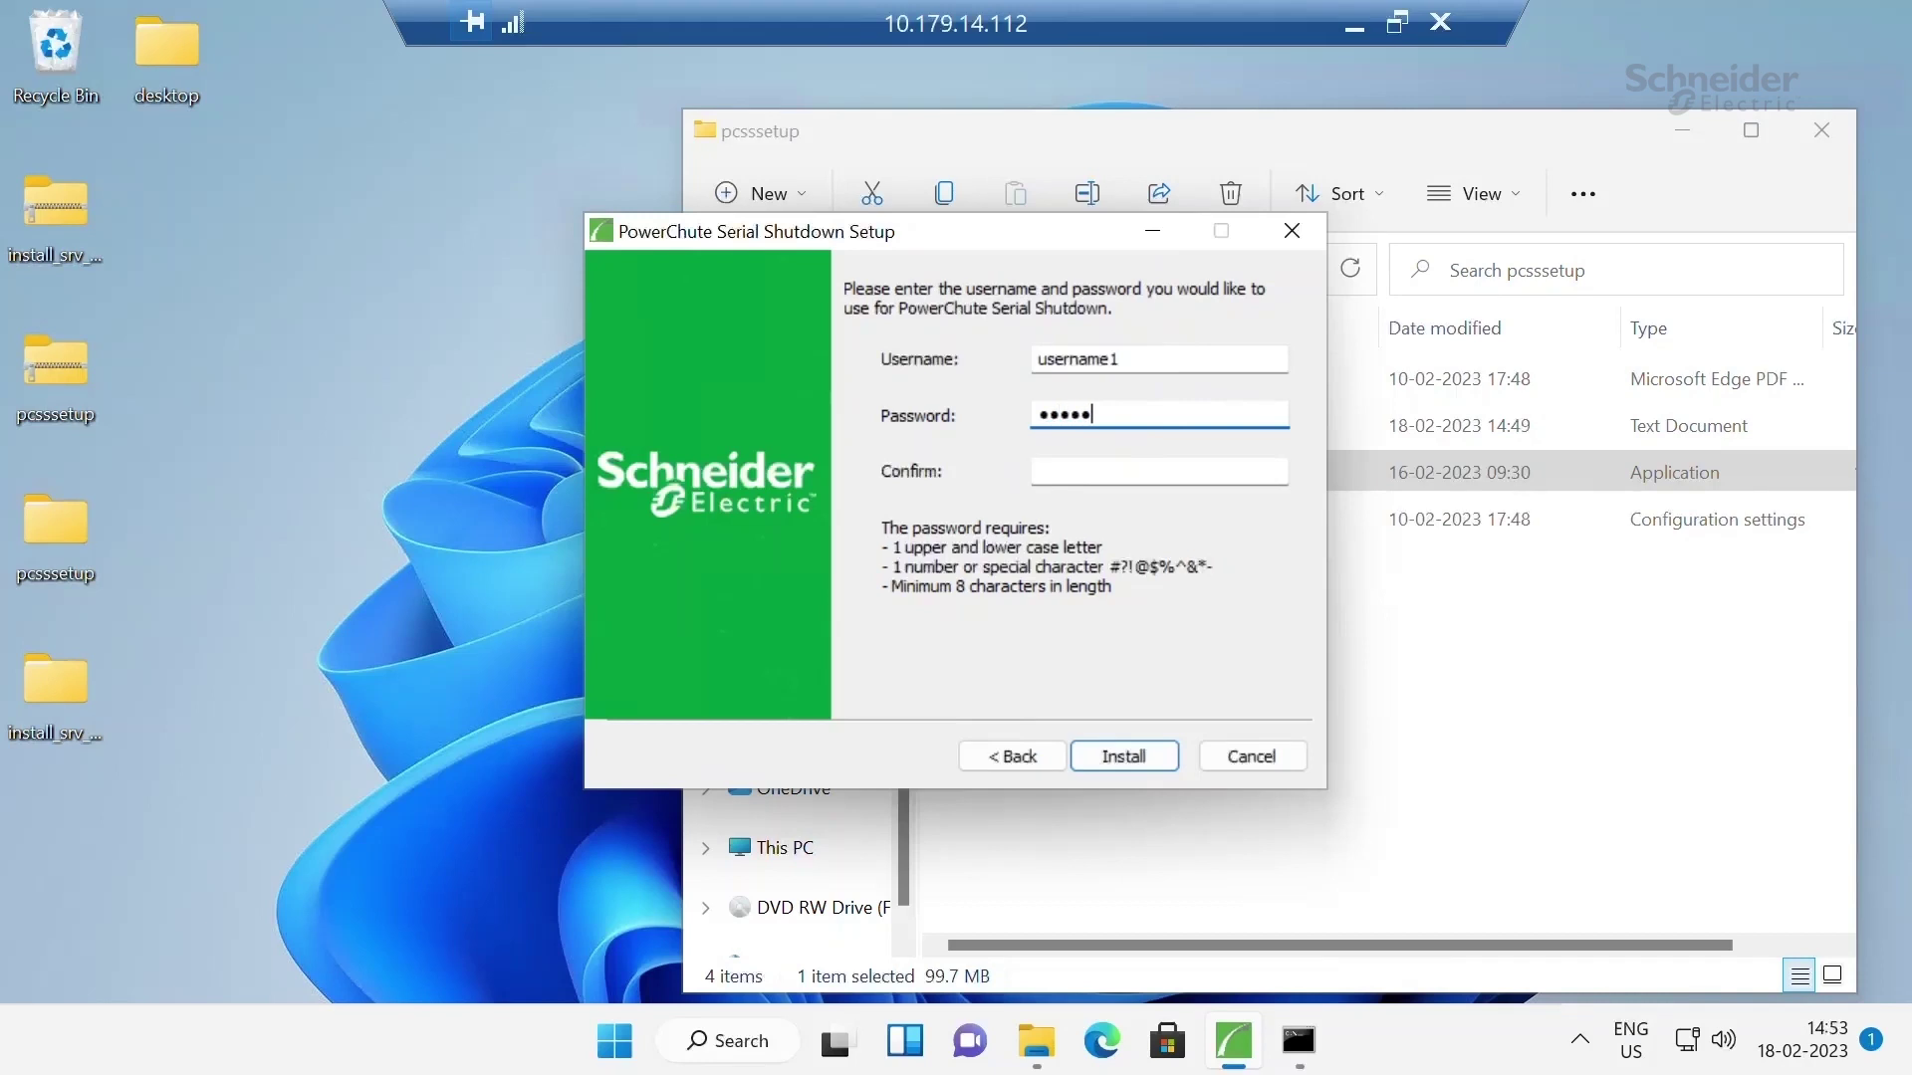
pyautogui.write('ord')
pyautogui.press('Tab')
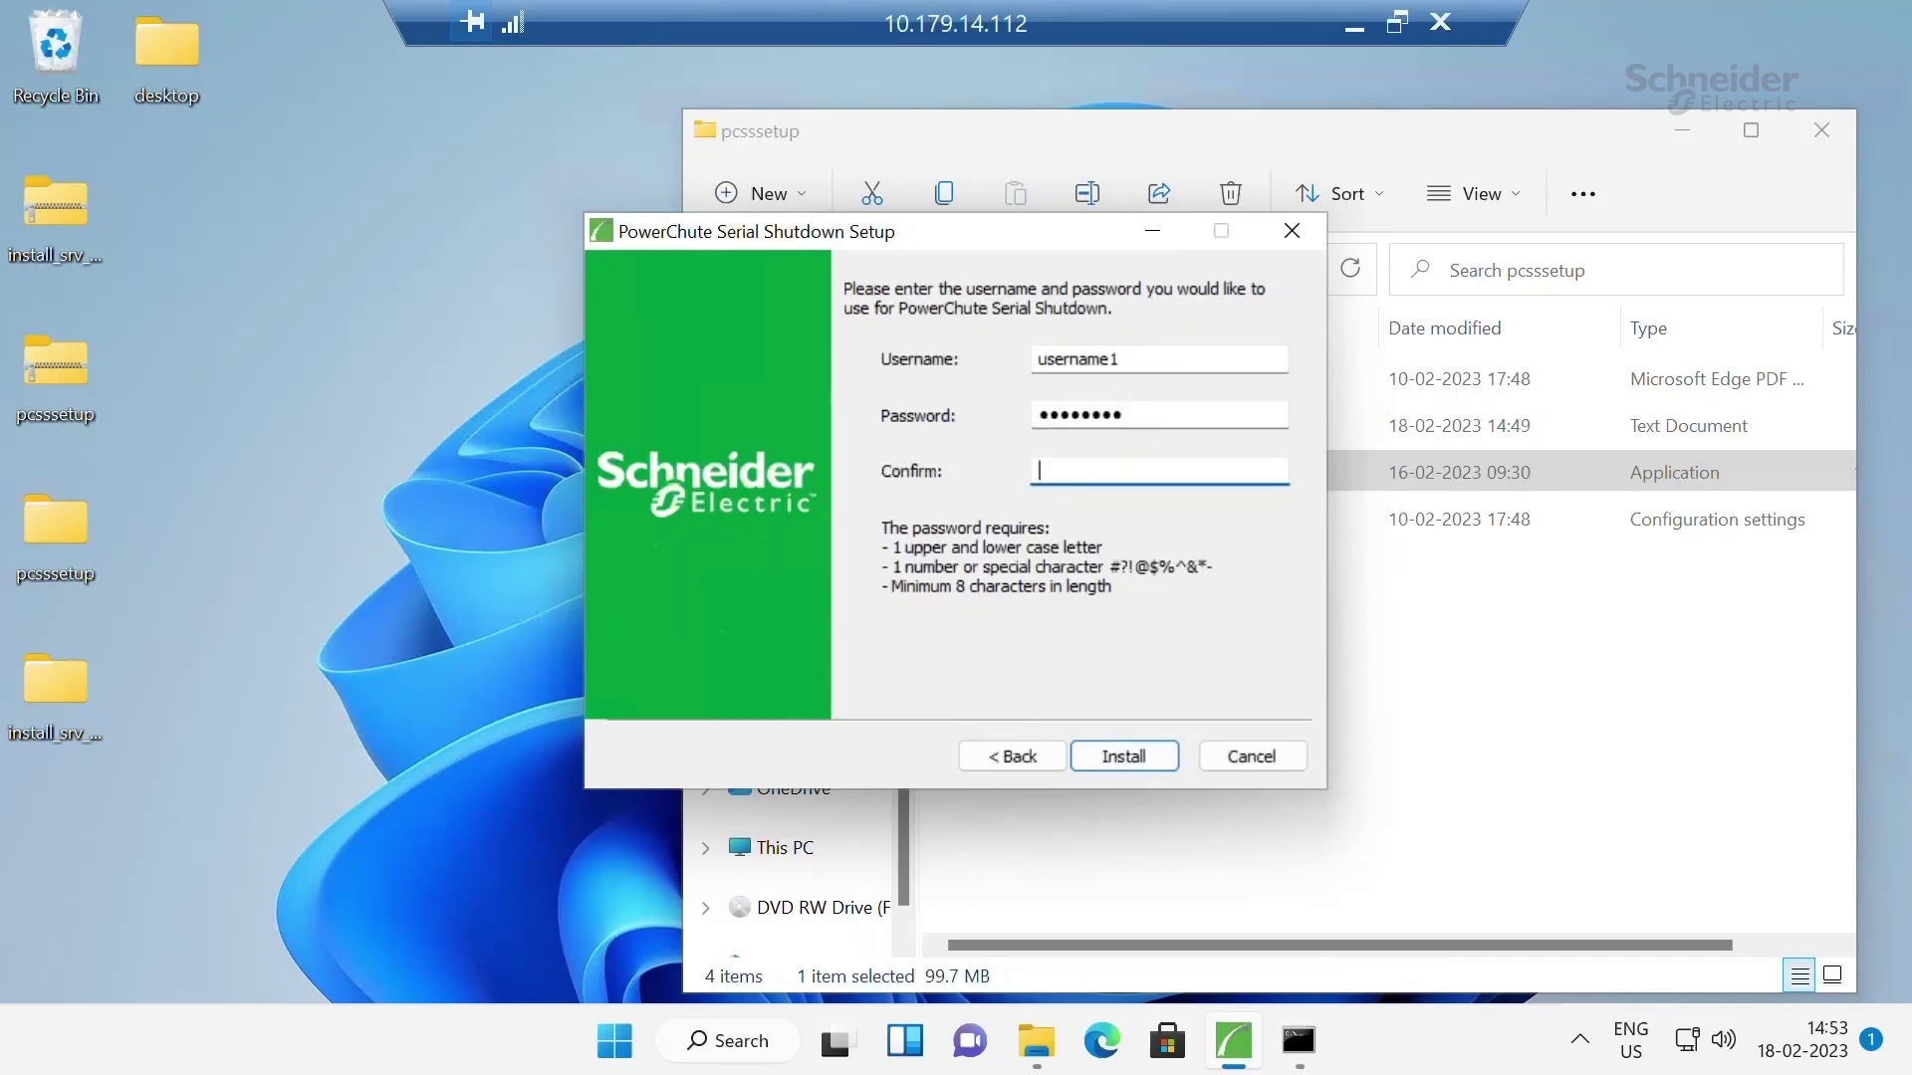
pyautogui.write('Password')
pyautogui.click(1138, 763)
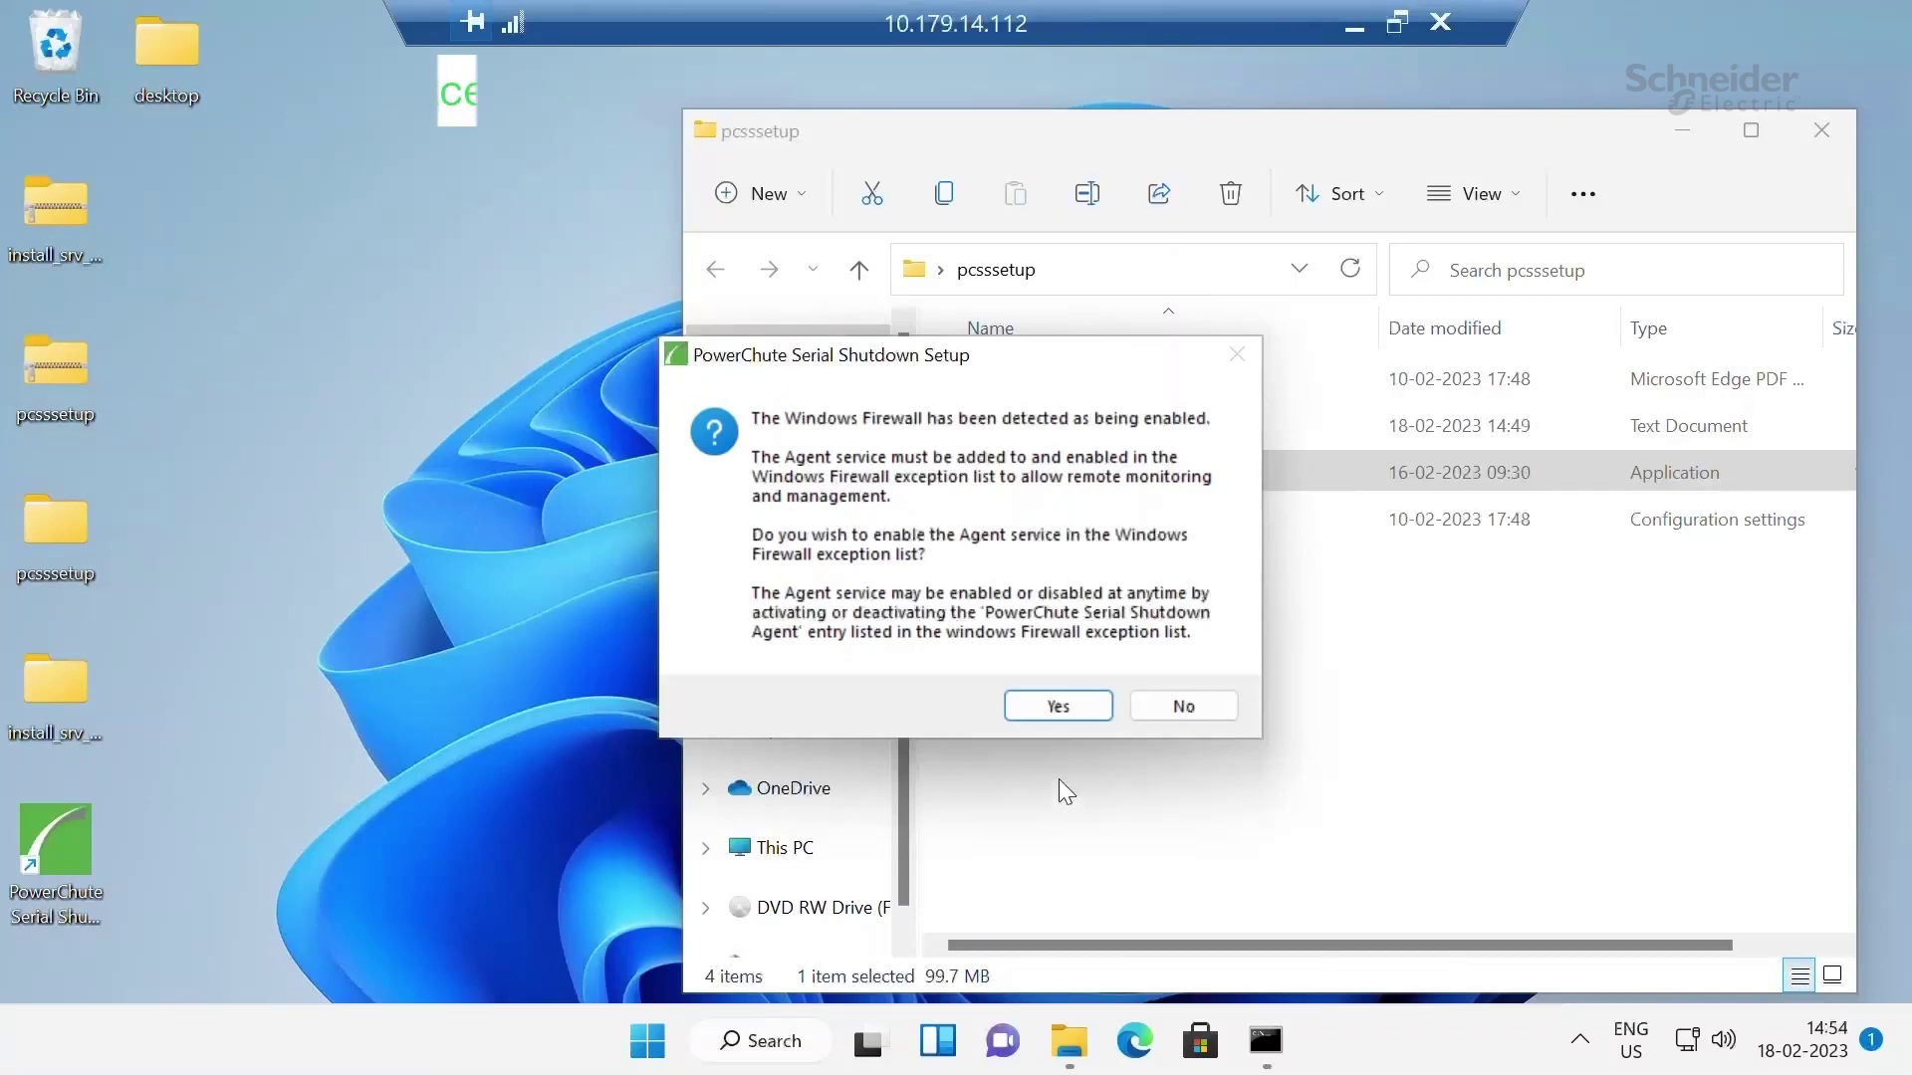
# Add the Agent service to the Windows Firewall exceptions and continue to the Finish page
pyautogui.click(1078, 703)
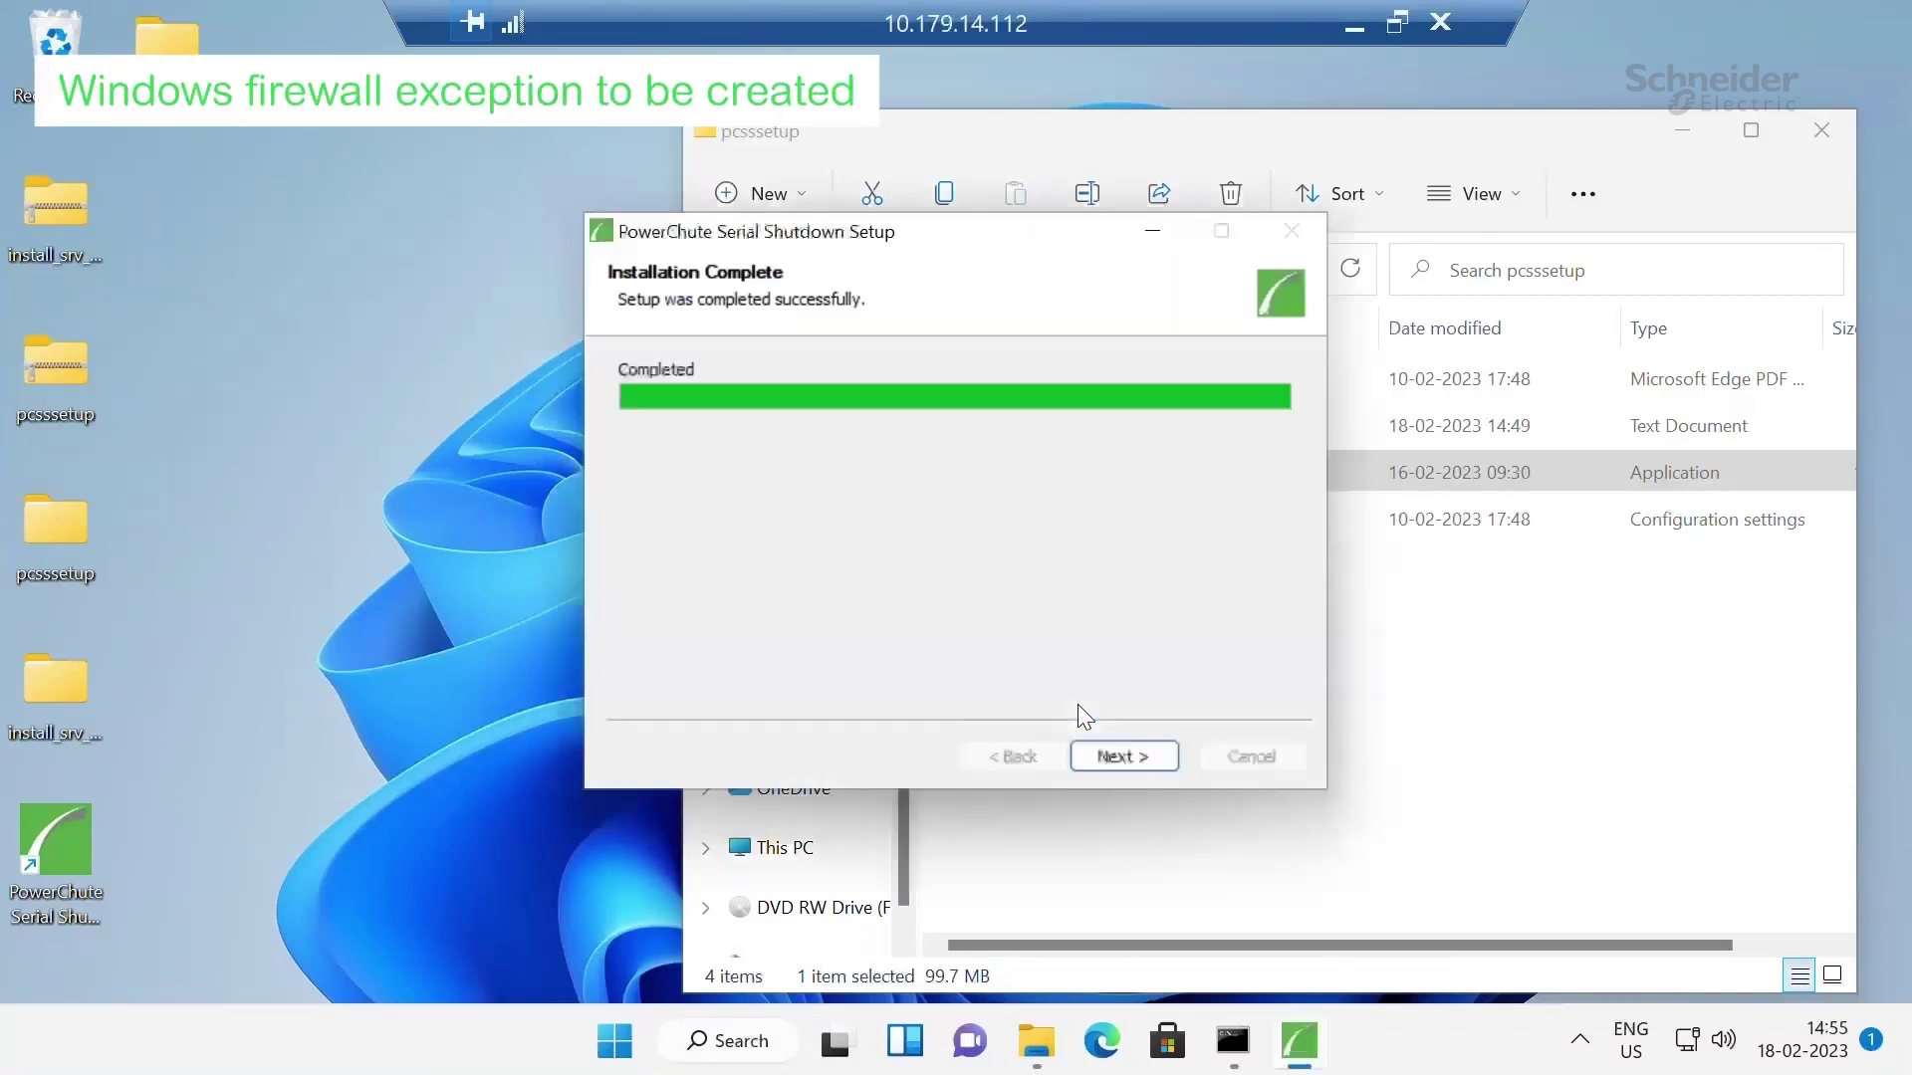
pyautogui.click(1157, 760)
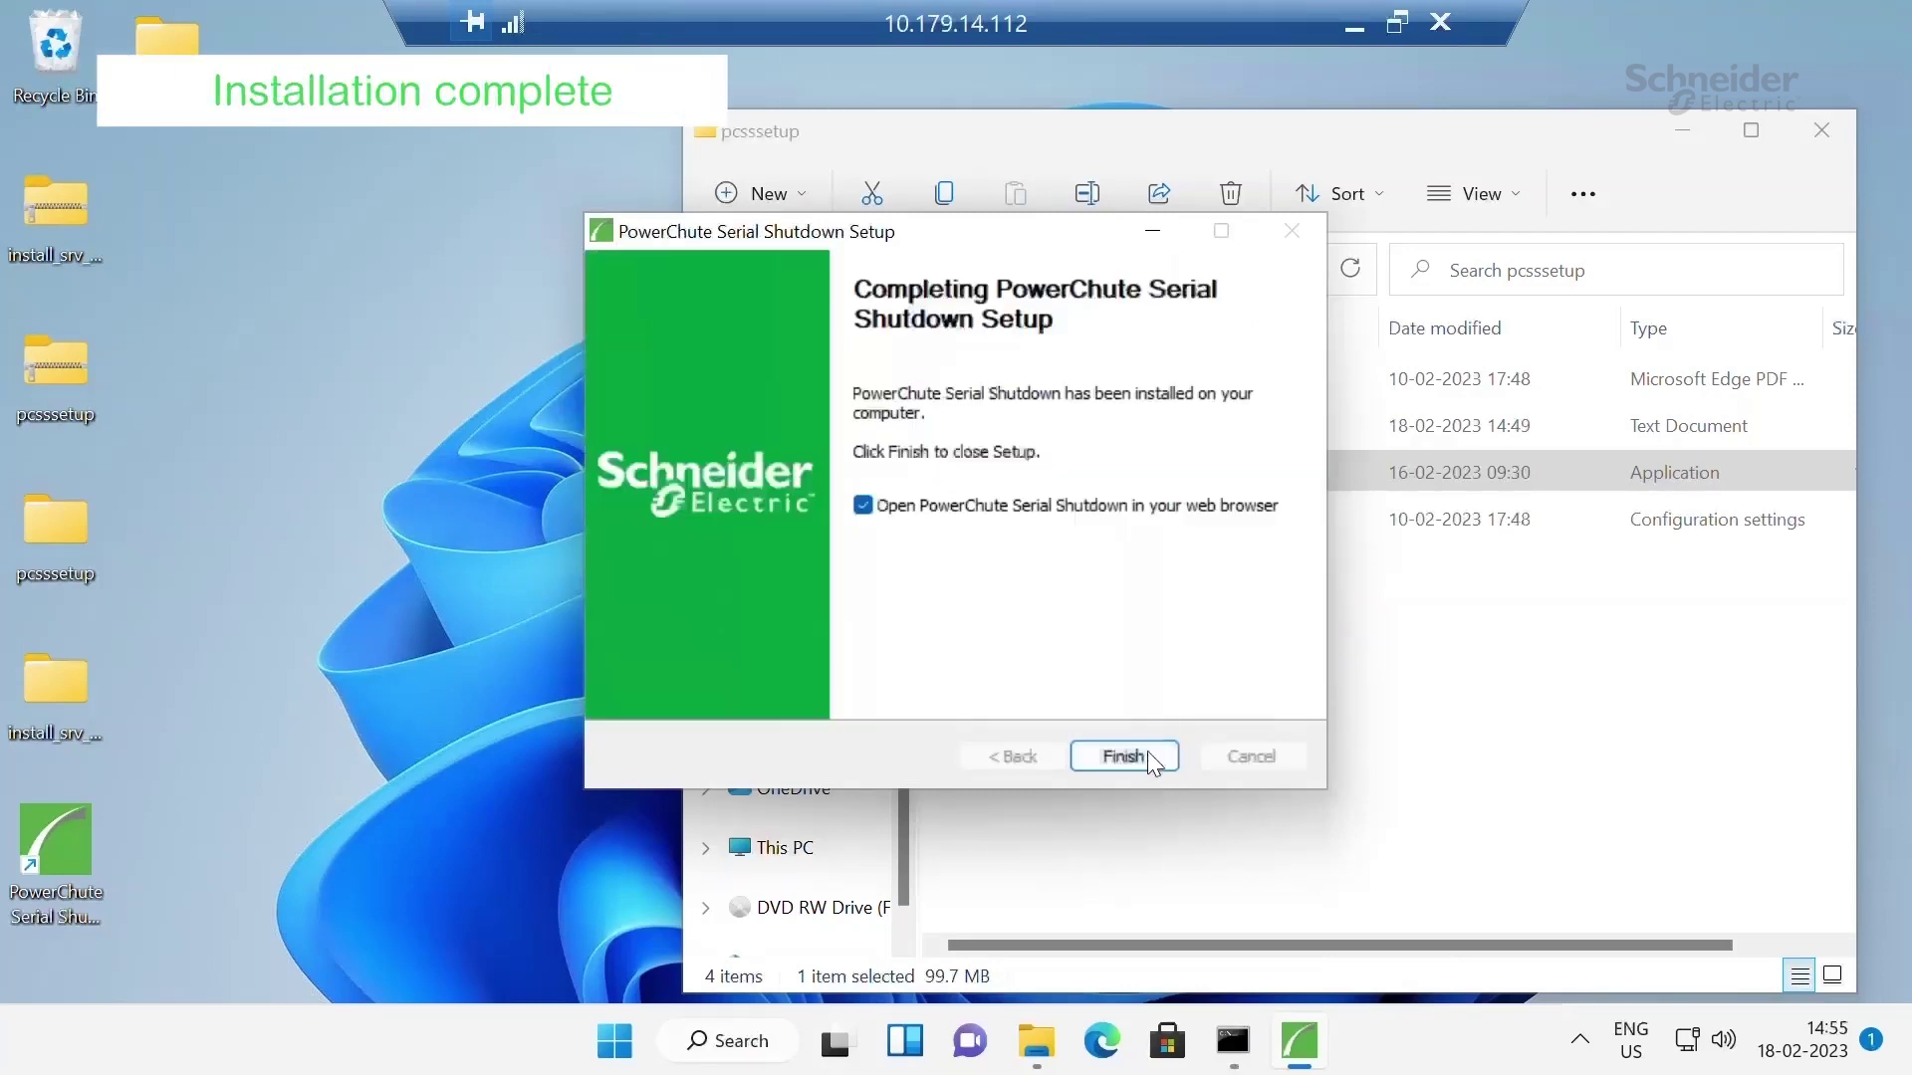